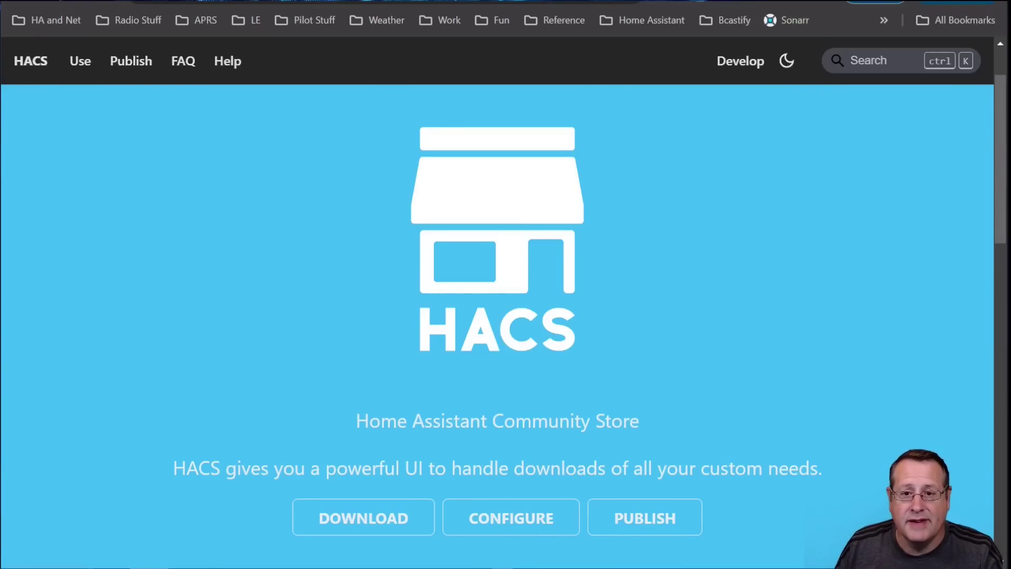
{"action": "left_click", "coordinate": [727, 2]}
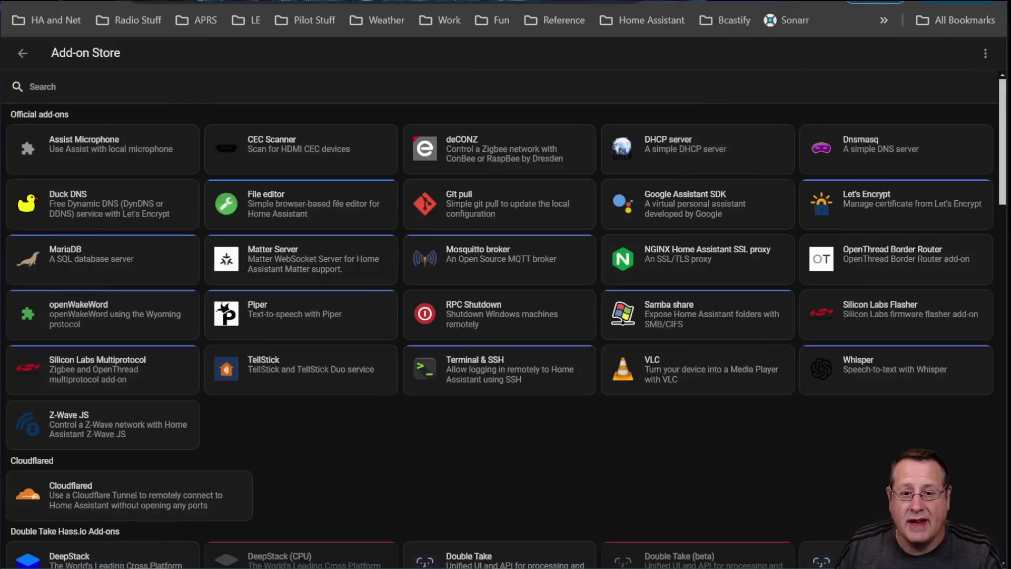
{"action": "scroll", "coordinate": [327, 237], "scroll_direction": "down", "scroll_amount": 2}
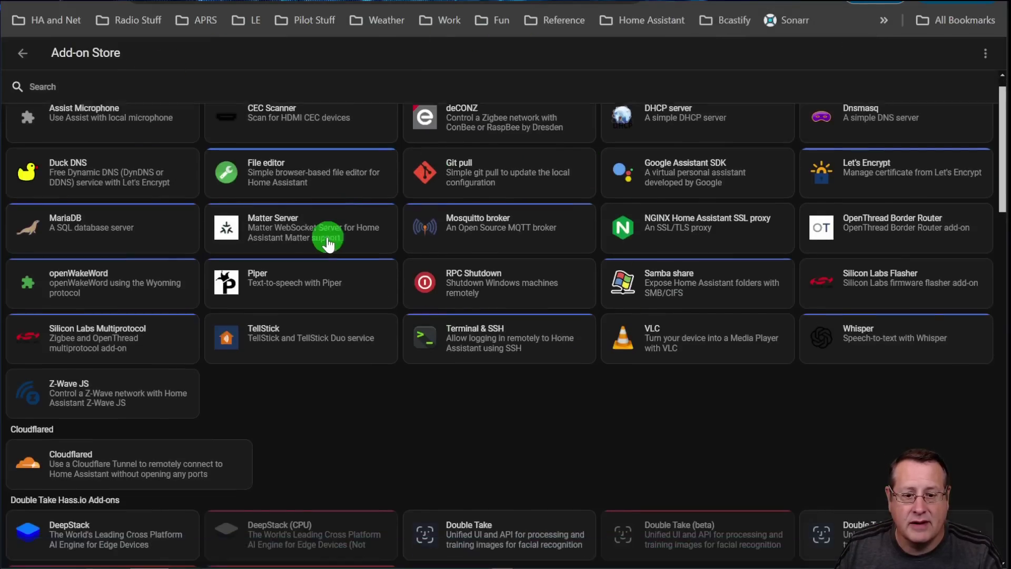
{"action": "scroll", "coordinate": [328, 243], "scroll_direction": "down", "scroll_amount": 10}
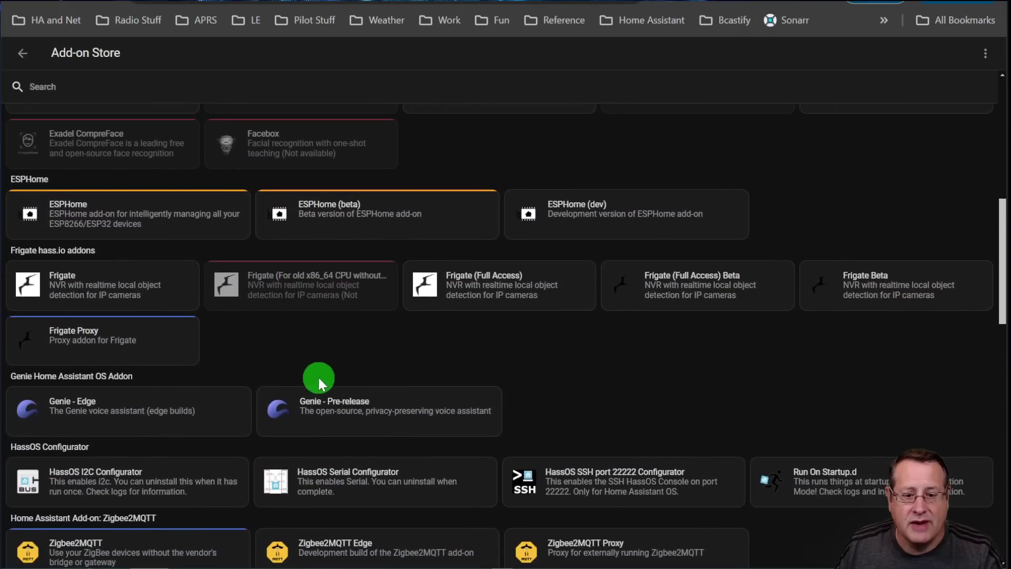
{"action": "scroll", "coordinate": [320, 380], "scroll_direction": "up", "scroll_amount": 2}
{"action": "key", "text": "ctrl+shift+Tab"}
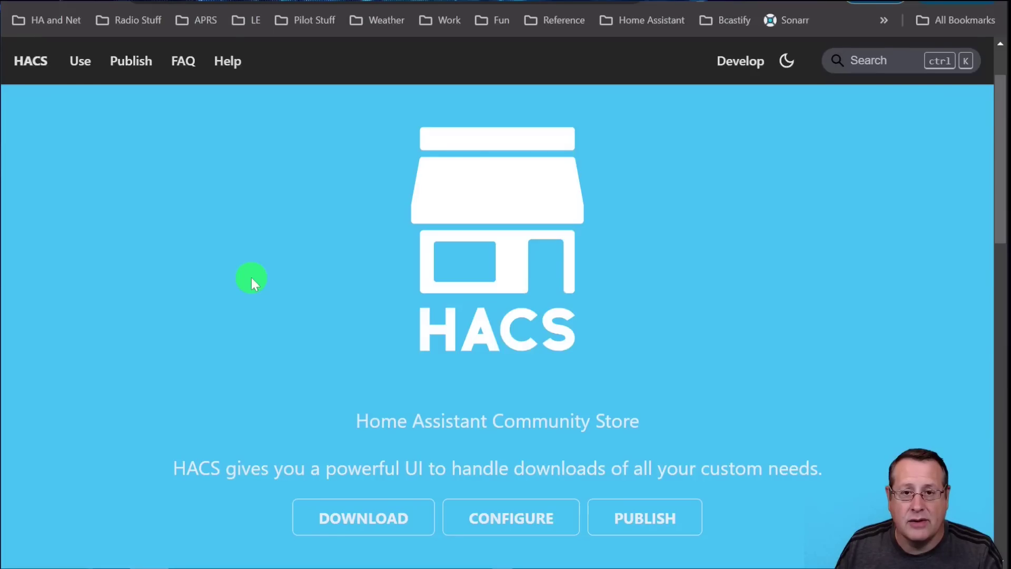
{"action": "left_click", "coordinate": [516, 529]}
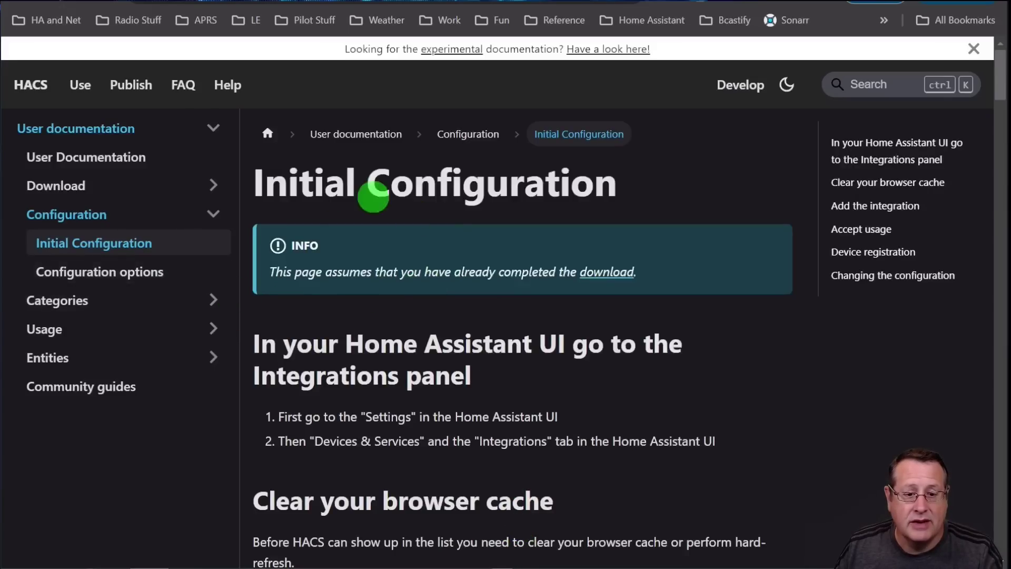
Scroll the HACS Initial Configuration guide down to the Device registration section
{"action": "scroll", "coordinate": [321, 263], "scroll_direction": "down", "scroll_amount": 9}
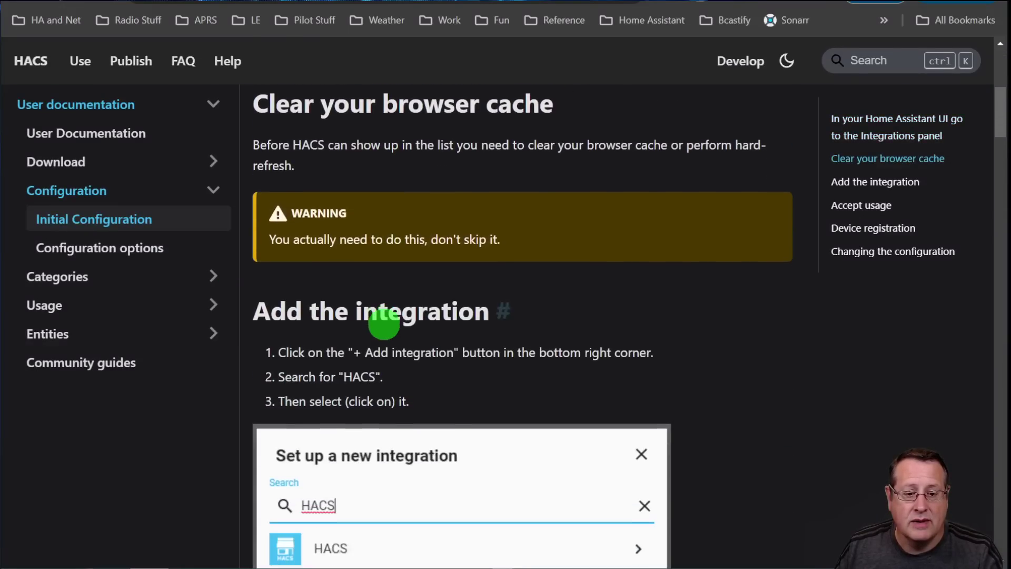
{"action": "scroll", "coordinate": [381, 314], "scroll_direction": "down", "scroll_amount": 1}
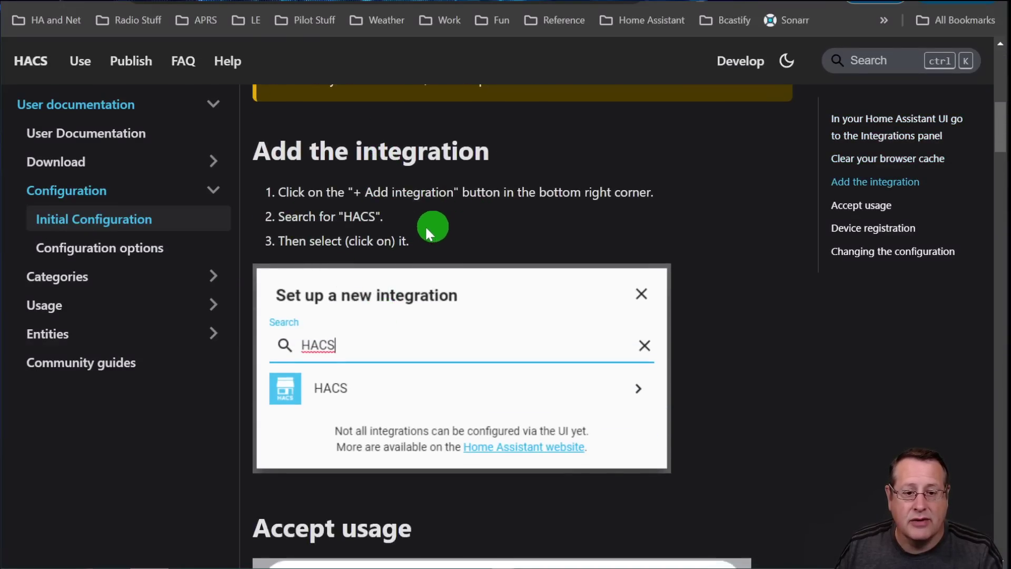
{"action": "scroll", "coordinate": [659, 337], "scroll_direction": "down", "scroll_amount": 5}
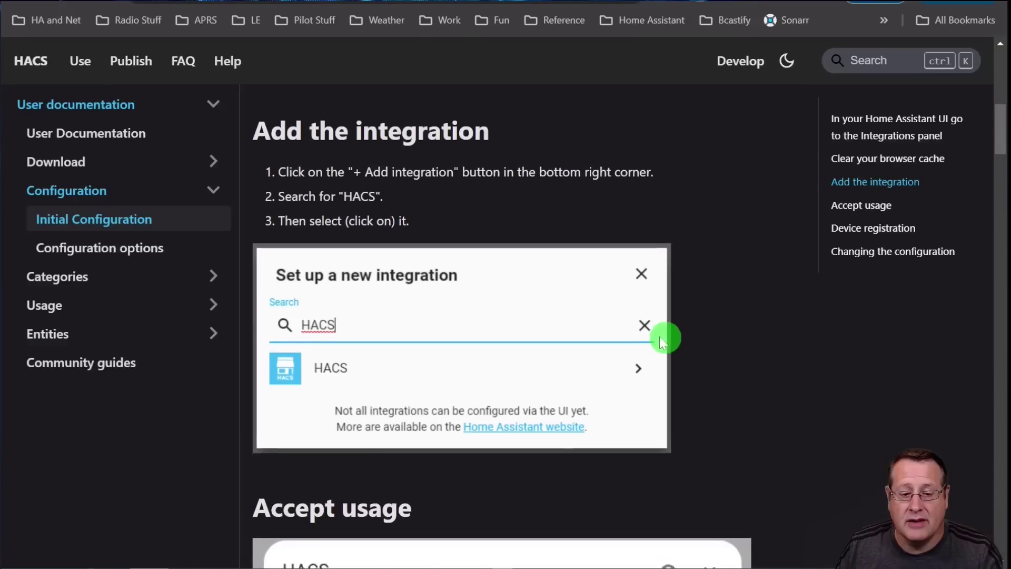
{"action": "scroll", "coordinate": [783, 408], "scroll_direction": "down", "scroll_amount": 12}
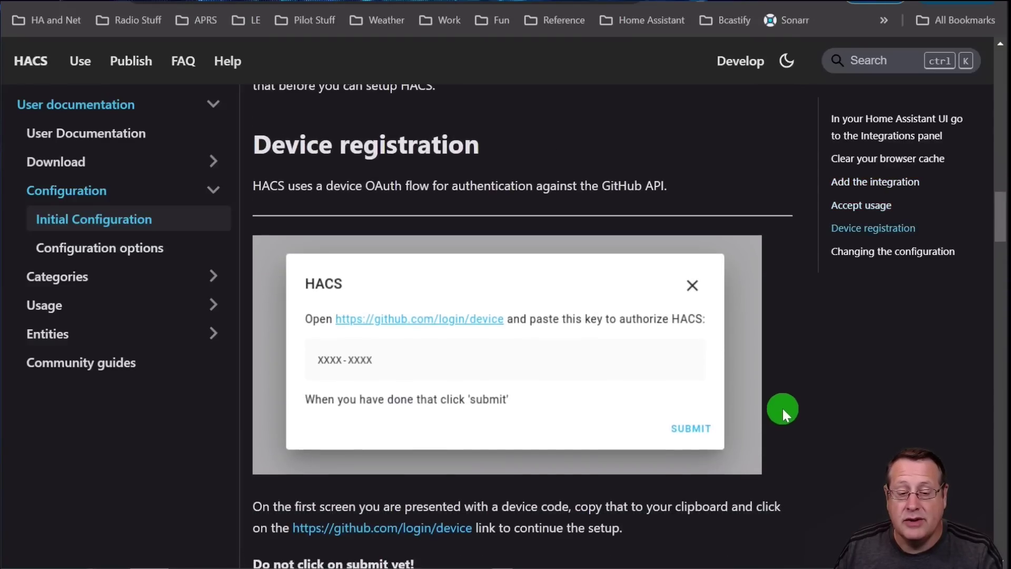
{"action": "scroll", "coordinate": [746, 407], "scroll_direction": "down", "scroll_amount": 1}
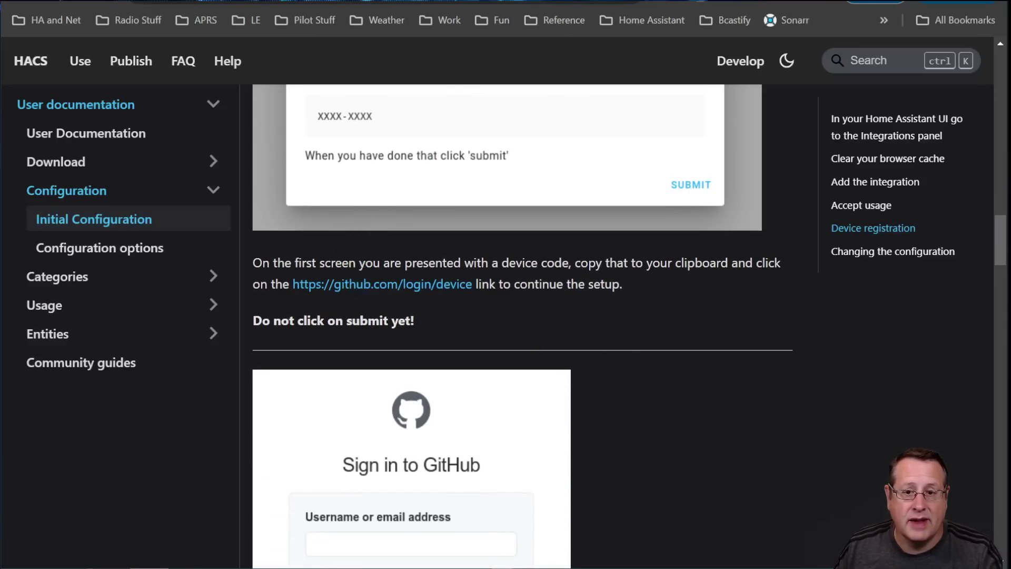
Open the HACS FAQ and read the 'Why do I need a GitHub account?' entry
{"action": "left_click", "coordinate": [169, 68]}
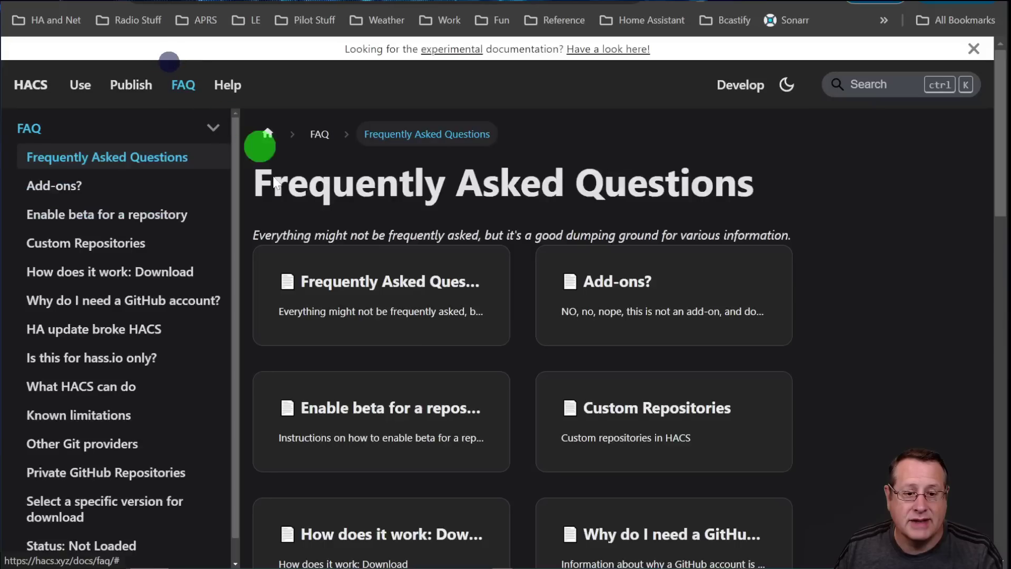
{"action": "scroll", "coordinate": [117, 318], "scroll_direction": "down", "scroll_amount": 1}
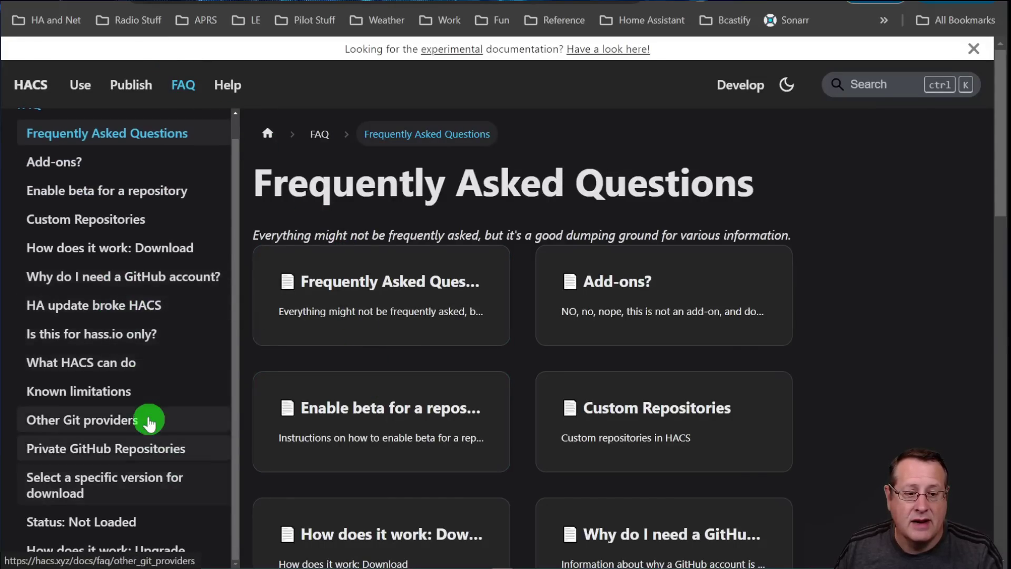
{"action": "scroll", "coordinate": [143, 419], "scroll_direction": "down", "scroll_amount": 2}
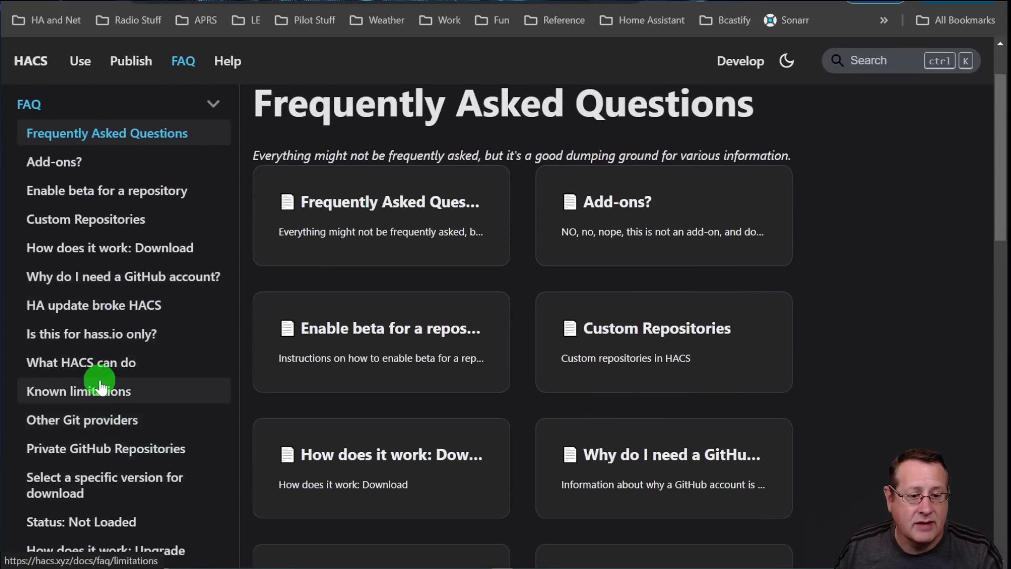
{"action": "left_click", "coordinate": [142, 276]}
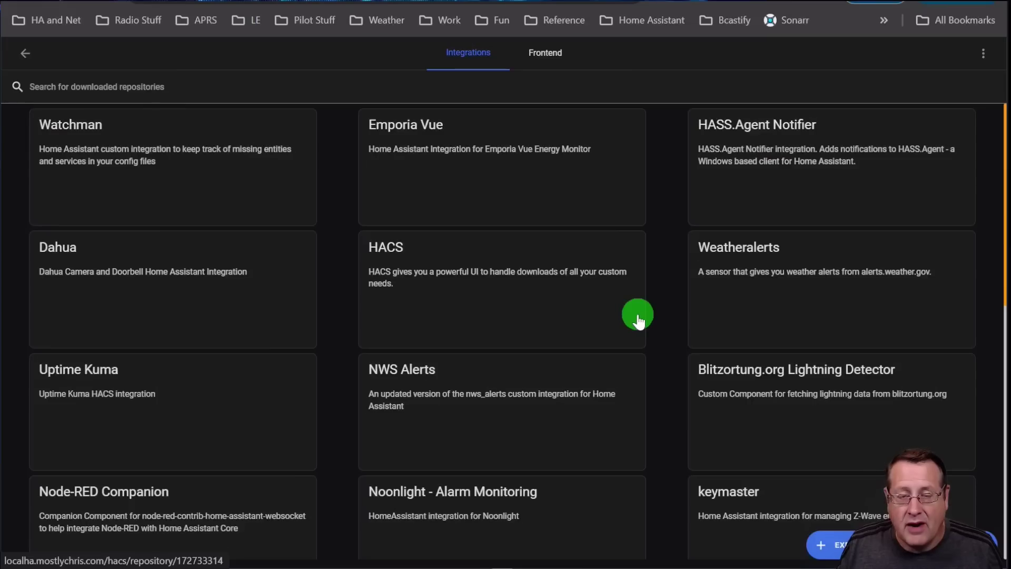
{"action": "left_click", "coordinate": [440, 292]}
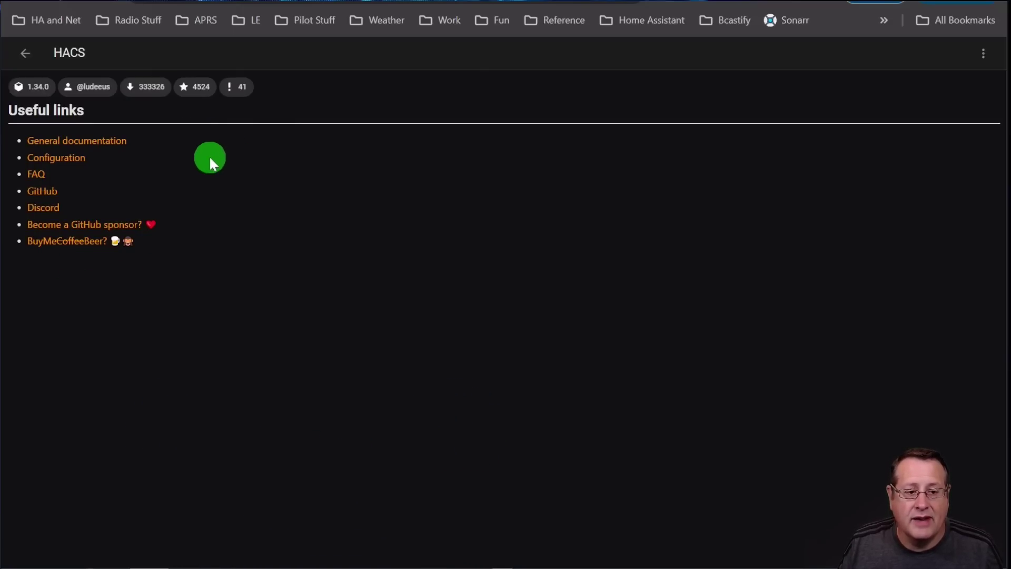
{"action": "left_click", "coordinate": [25, 53]}
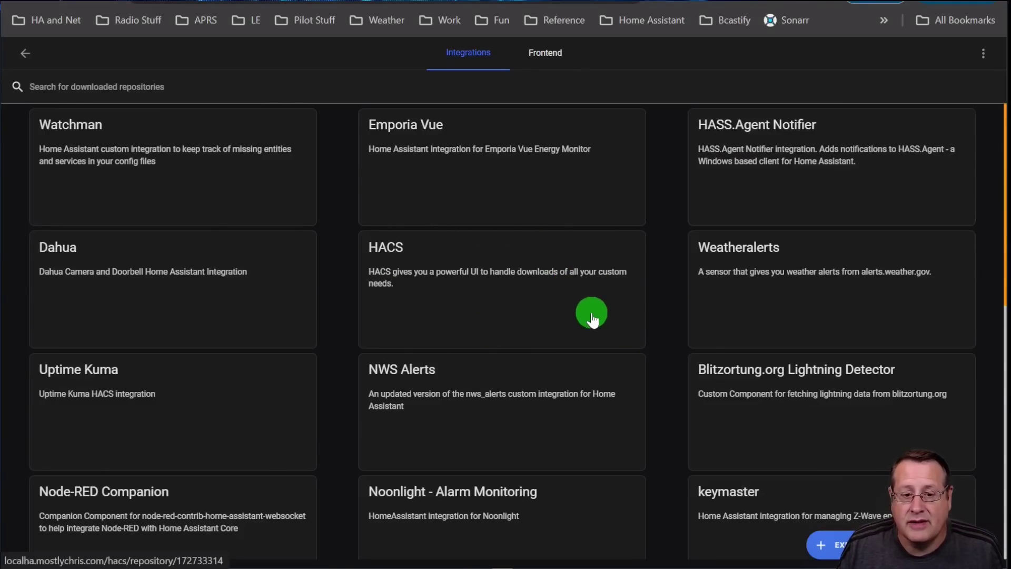
{"action": "scroll", "coordinate": [662, 439], "scroll_direction": "down", "scroll_amount": 6}
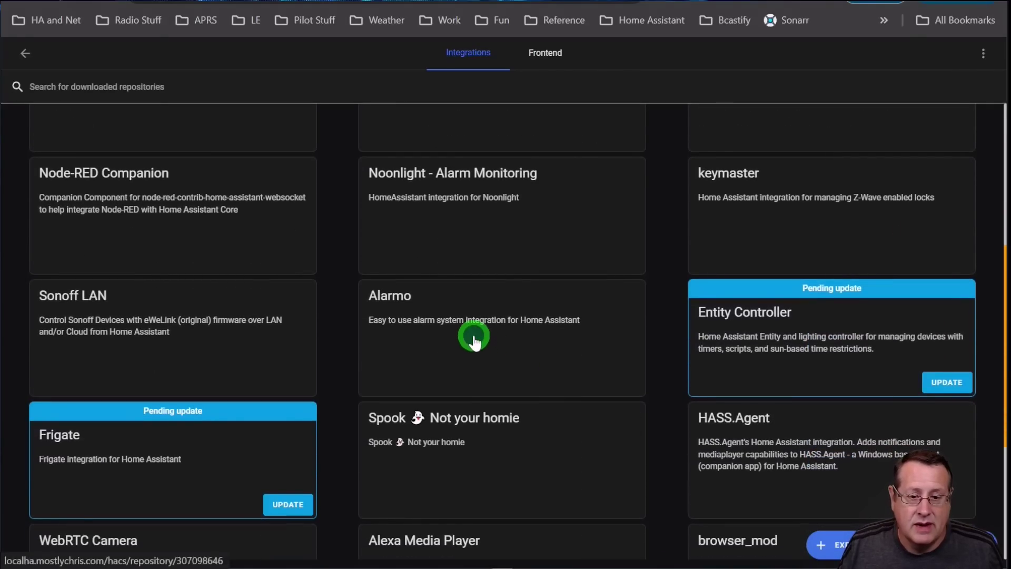
{"action": "left_click", "coordinate": [474, 340]}
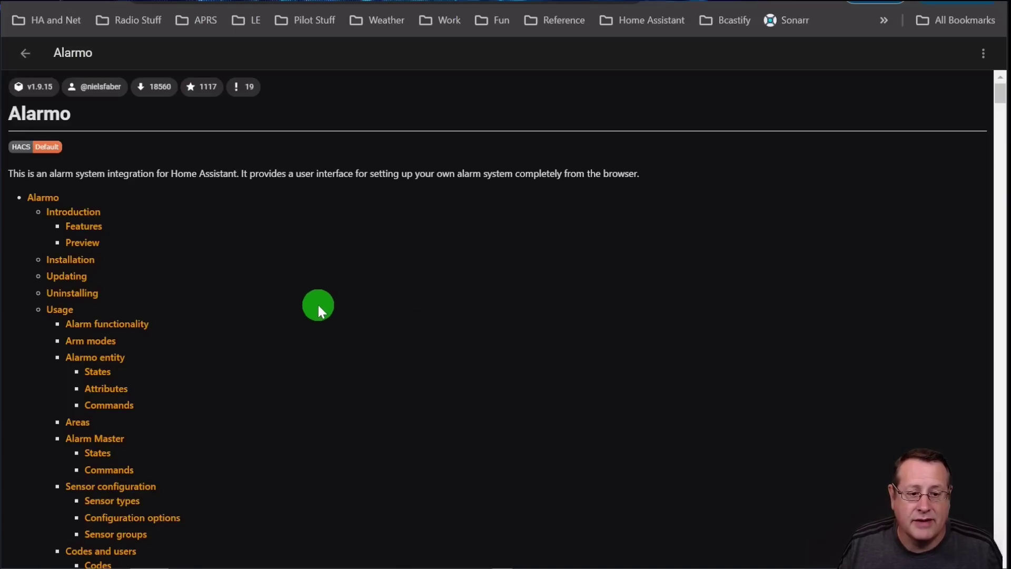
Scroll through the Alarmo integration's README feature list
{"action": "scroll", "coordinate": [318, 305], "scroll_direction": "down", "scroll_amount": 15}
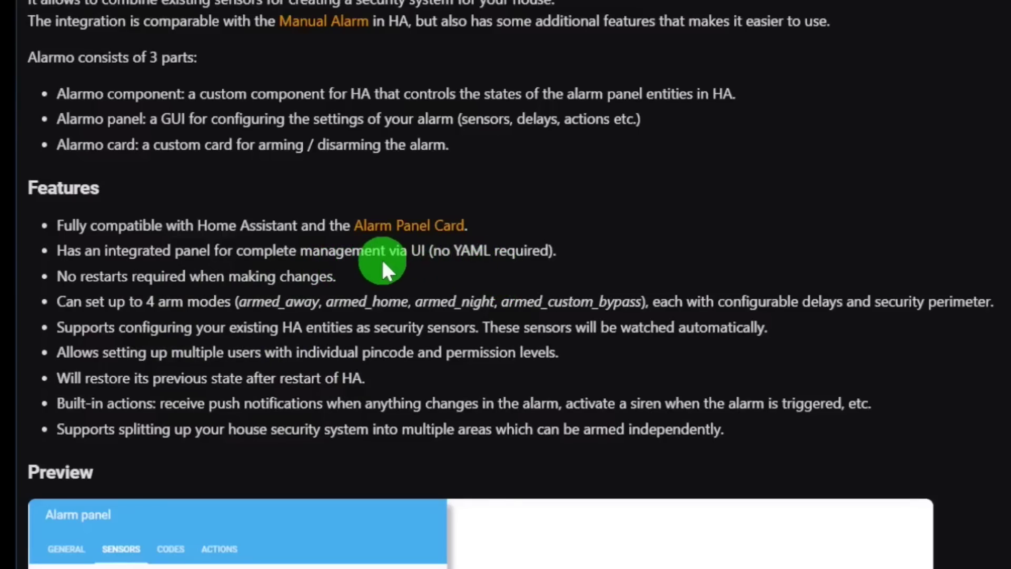
{"action": "scroll", "coordinate": [382, 258], "scroll_direction": "down", "scroll_amount": 3}
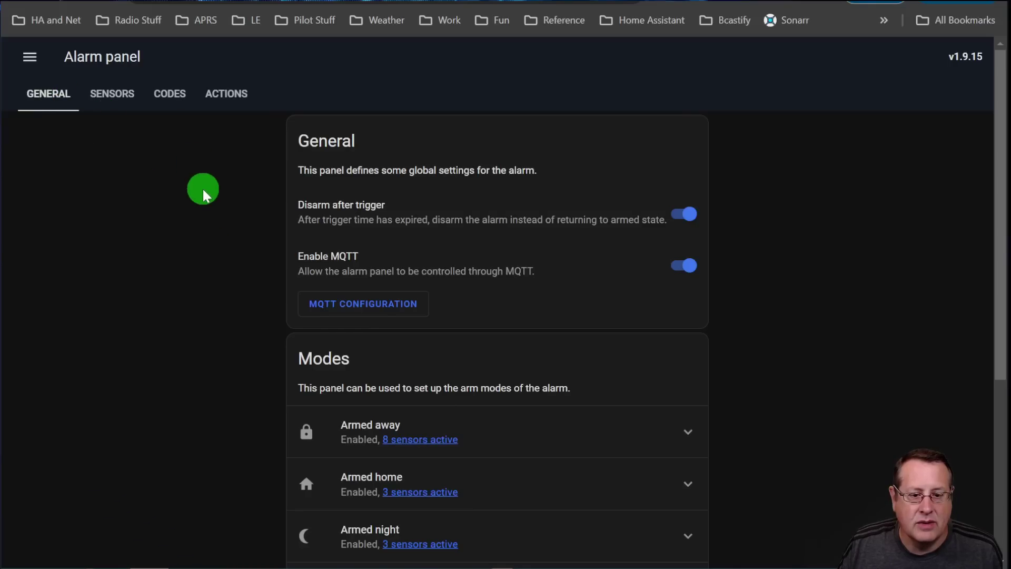
Review the alarm's configured sensors in the Alarm panel
{"action": "scroll", "coordinate": [202, 198], "scroll_direction": "down", "scroll_amount": 5}
{"action": "scroll", "coordinate": [246, 328], "scroll_direction": "up", "scroll_amount": 5}
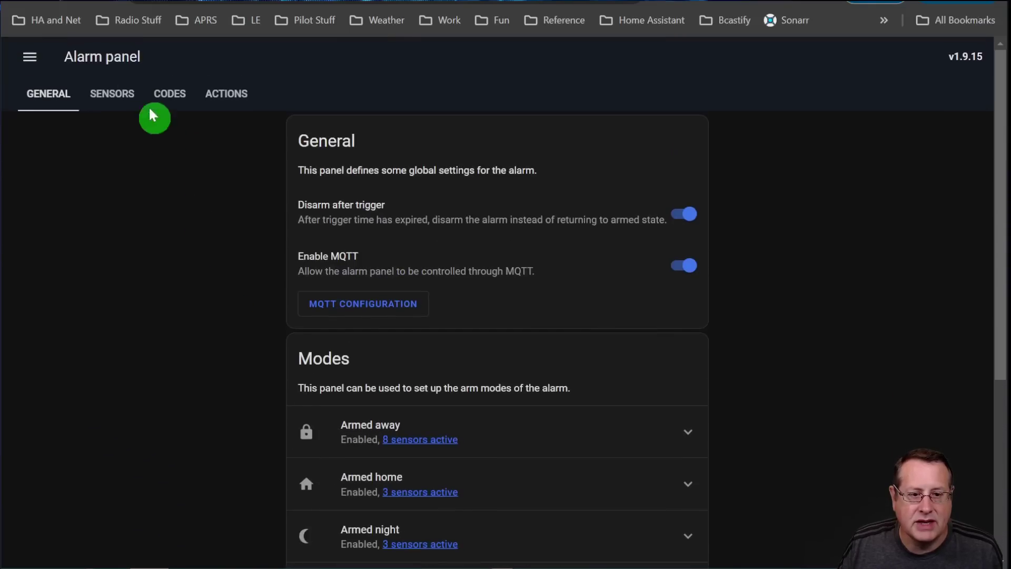
{"action": "left_click", "coordinate": [111, 95]}
{"action": "scroll", "coordinate": [425, 264], "scroll_direction": "down", "scroll_amount": 10}
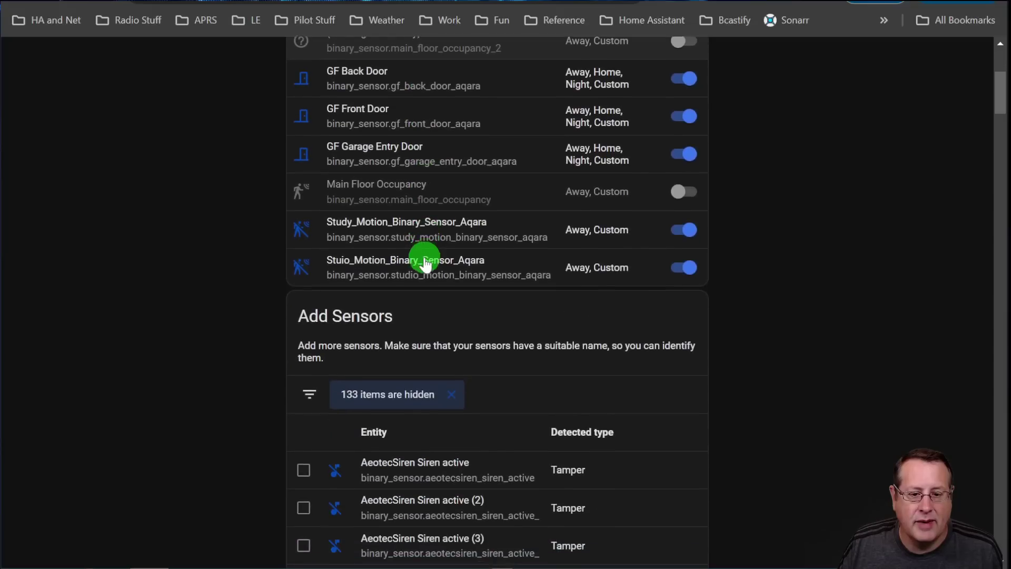
{"action": "scroll", "coordinate": [364, 269], "scroll_direction": "up", "scroll_amount": 10}
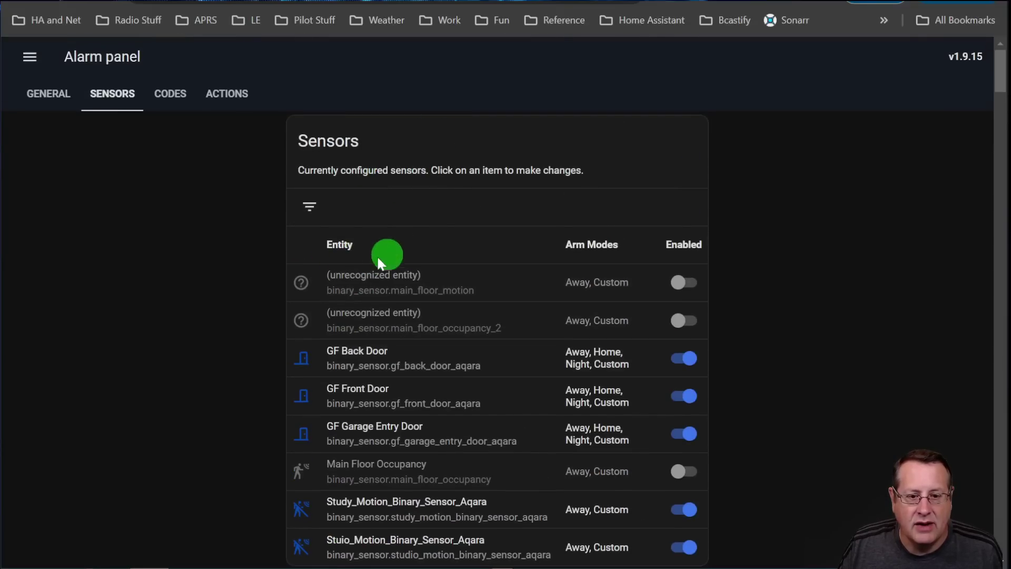
{"action": "scroll", "coordinate": [377, 255], "scroll_direction": "down", "scroll_amount": 6}
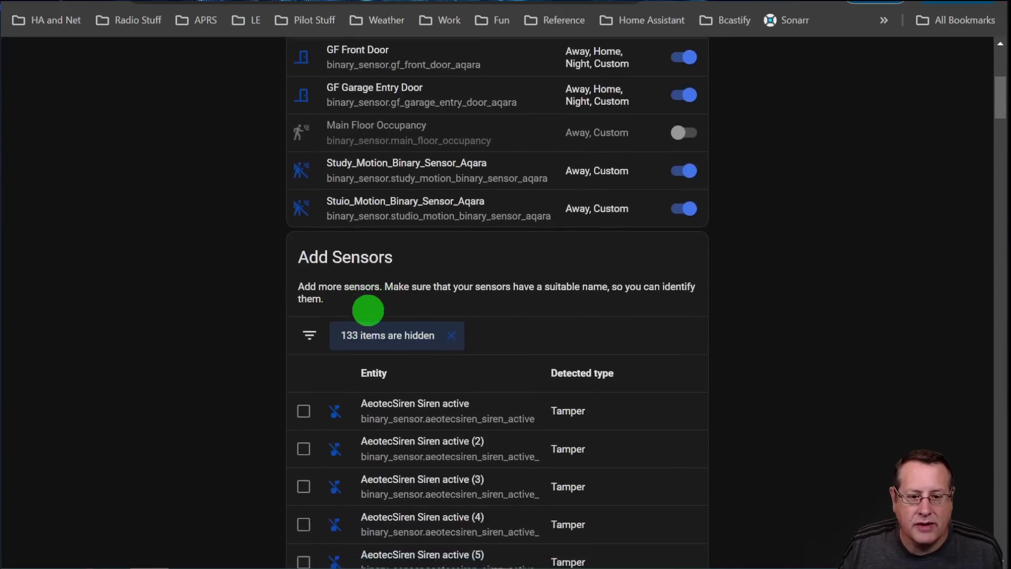
{"action": "scroll", "coordinate": [364, 327], "scroll_direction": "down", "scroll_amount": 6}
{"action": "scroll", "coordinate": [212, 178], "scroll_direction": "up", "scroll_amount": 7}
{"action": "scroll", "coordinate": [213, 178], "scroll_direction": "up", "scroll_amount": 5}
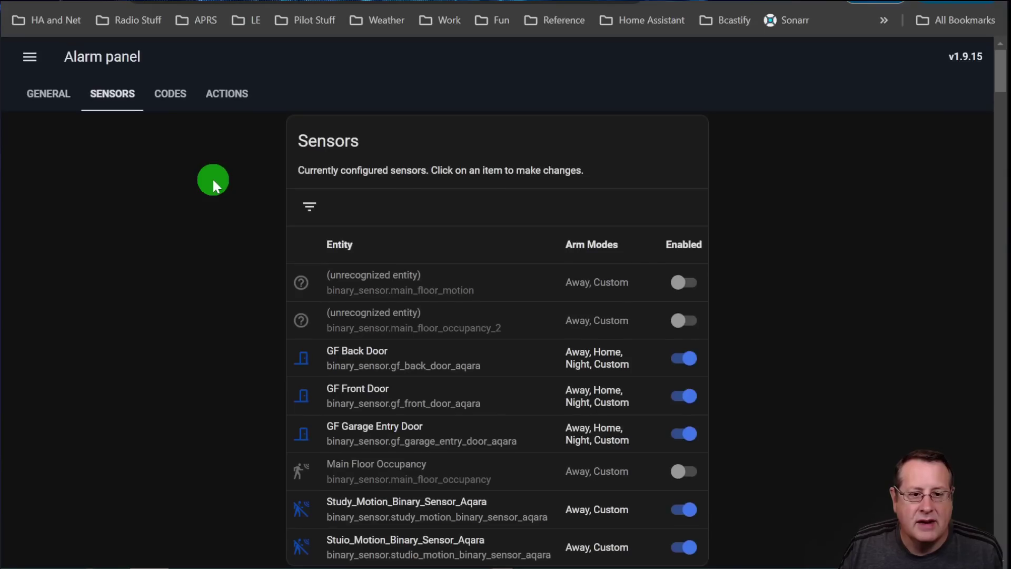
Review the alarm's notification and action settings and start a new alarm action
{"action": "left_click", "coordinate": [230, 100]}
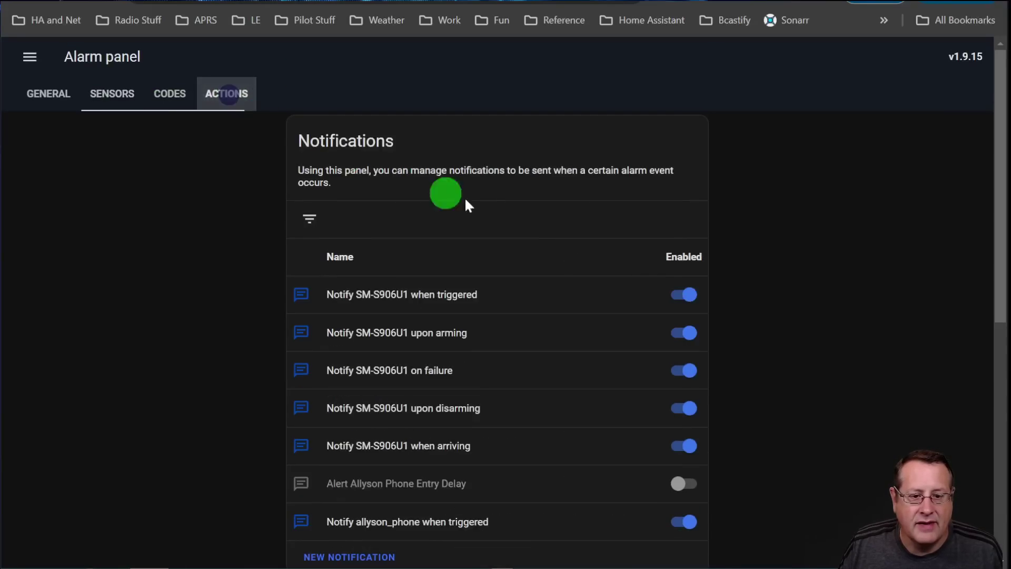
{"action": "scroll", "coordinate": [466, 211], "scroll_direction": "down", "scroll_amount": 8}
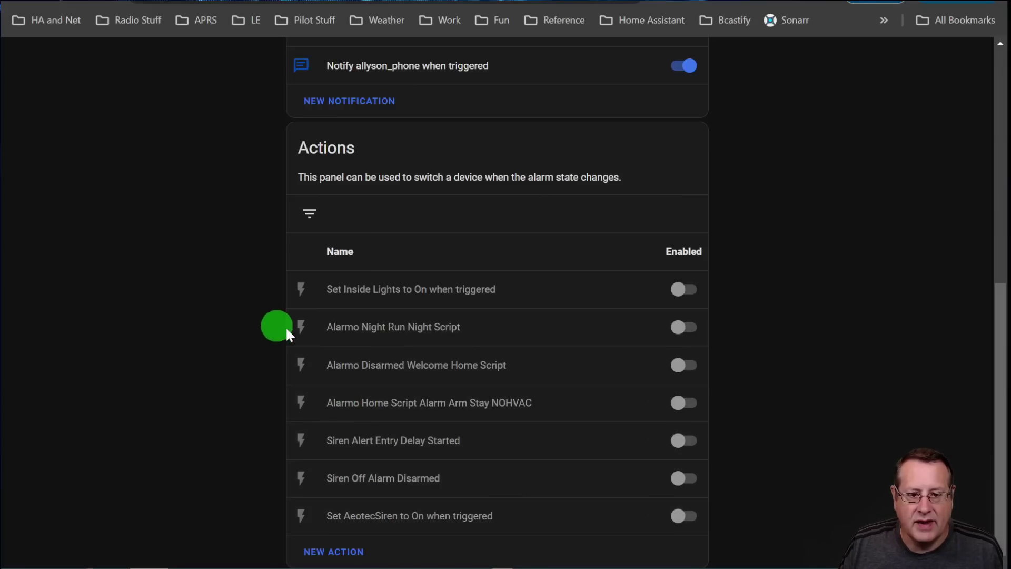
{"action": "scroll", "coordinate": [421, 382], "scroll_direction": "up", "scroll_amount": 5}
{"action": "scroll", "coordinate": [442, 195], "scroll_direction": "up", "scroll_amount": 3}
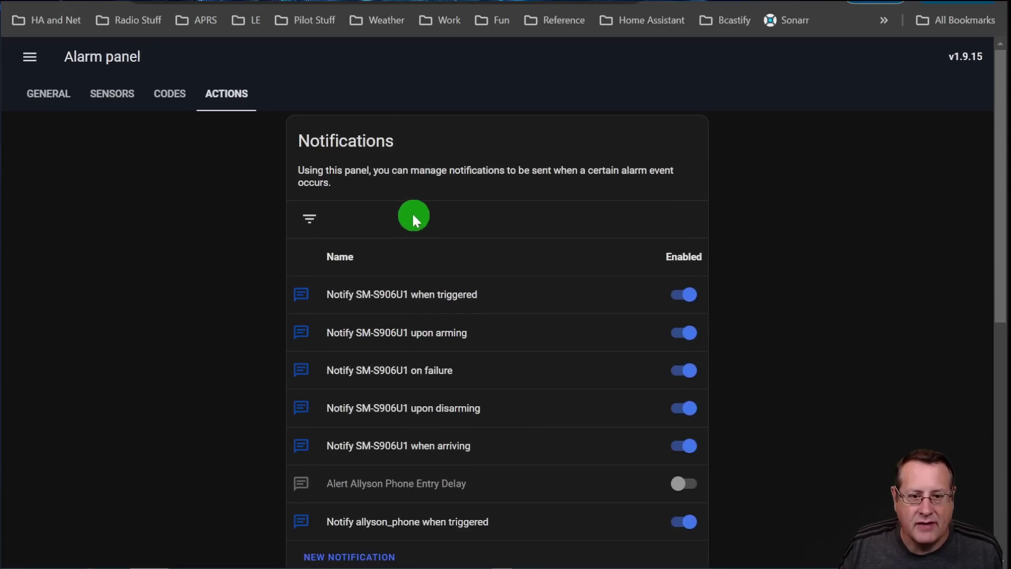
{"action": "scroll", "coordinate": [275, 227], "scroll_direction": "down", "scroll_amount": 7}
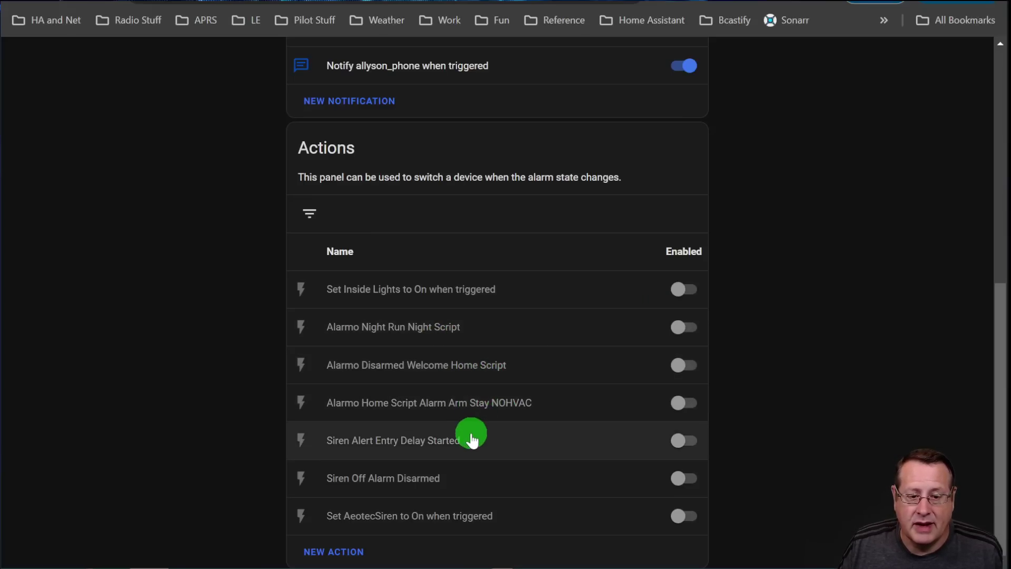
{"action": "left_click", "coordinate": [332, 552]}
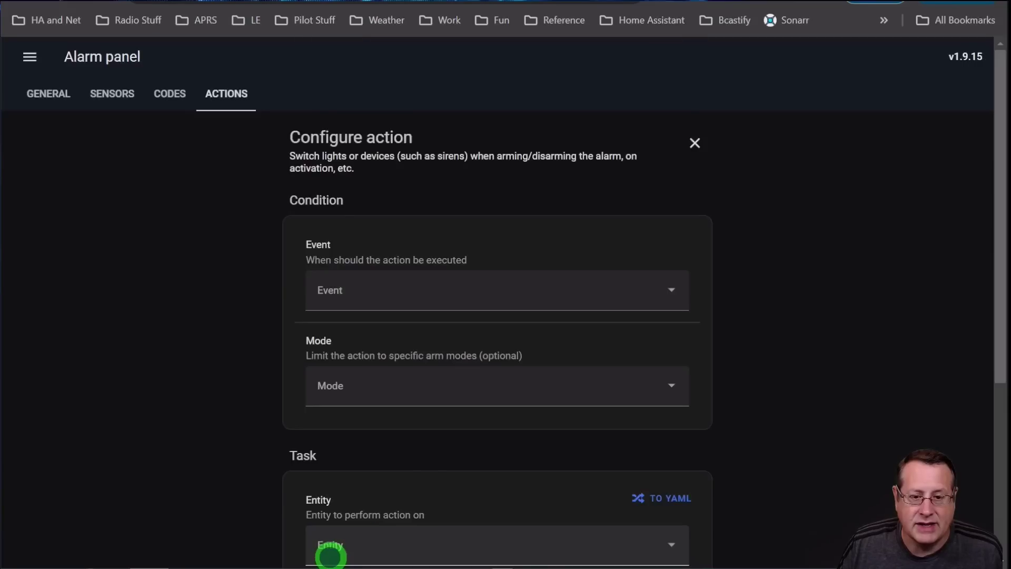
{"action": "scroll", "coordinate": [230, 329], "scroll_direction": "down", "scroll_amount": 2}
{"action": "scroll", "coordinate": [235, 331], "scroll_direction": "down", "scroll_amount": 4}
{"action": "scroll", "coordinate": [235, 330], "scroll_direction": "up", "scroll_amount": 6}
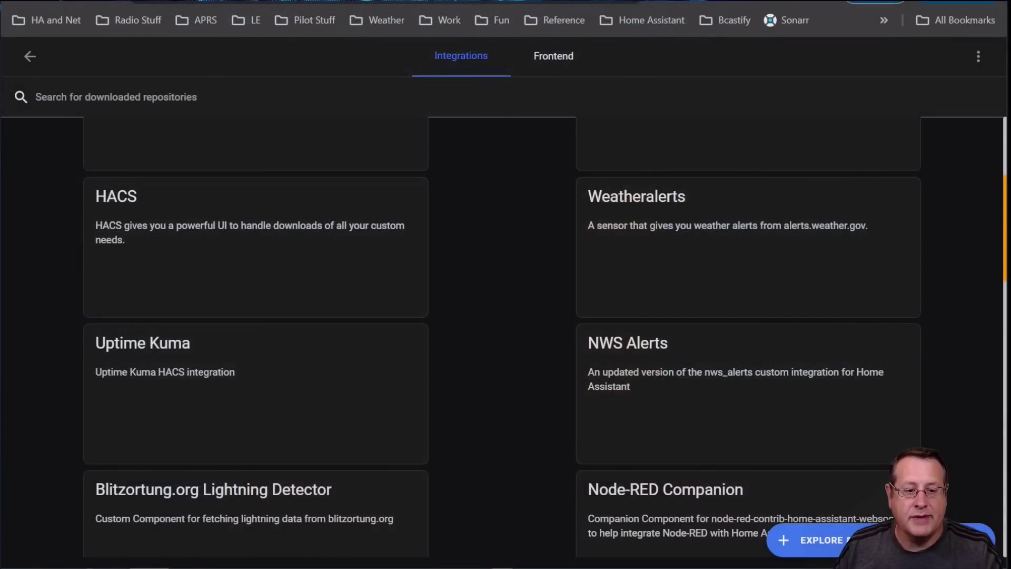
View the Uptime Kuma integration details, then switch to the Uptime Kuma dashboard
{"action": "left_click", "coordinate": [231, 352]}
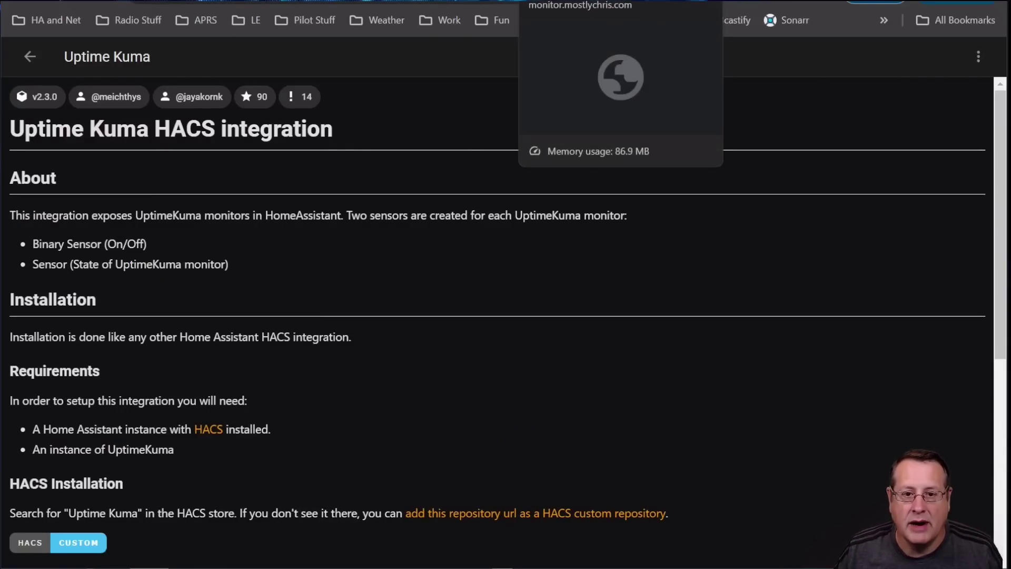
{"action": "left_click", "coordinate": [574, 2]}
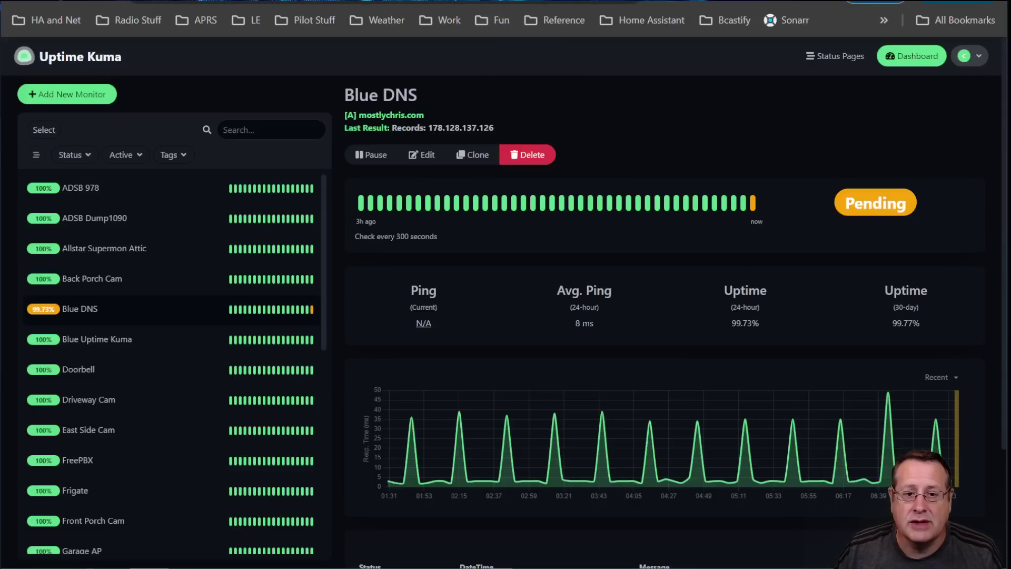
{"action": "left_click", "coordinate": [400, 1]}
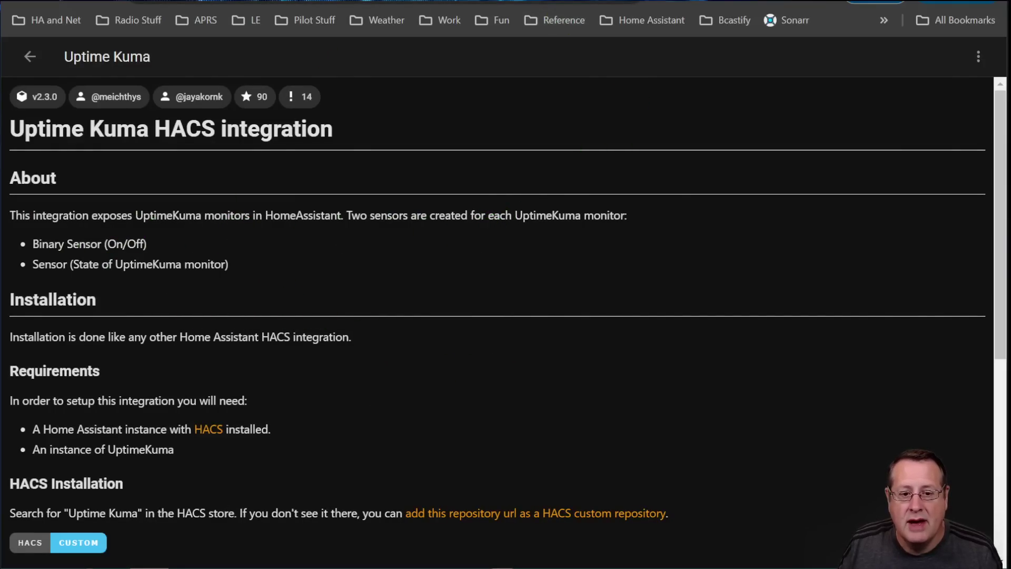
Check the Blue DNS monitor on the Uptime Kuma dashboard, then return to the integration page
{"action": "left_click", "coordinate": [148, 0]}
{"action": "scroll", "coordinate": [158, 221], "scroll_direction": "down", "scroll_amount": 10}
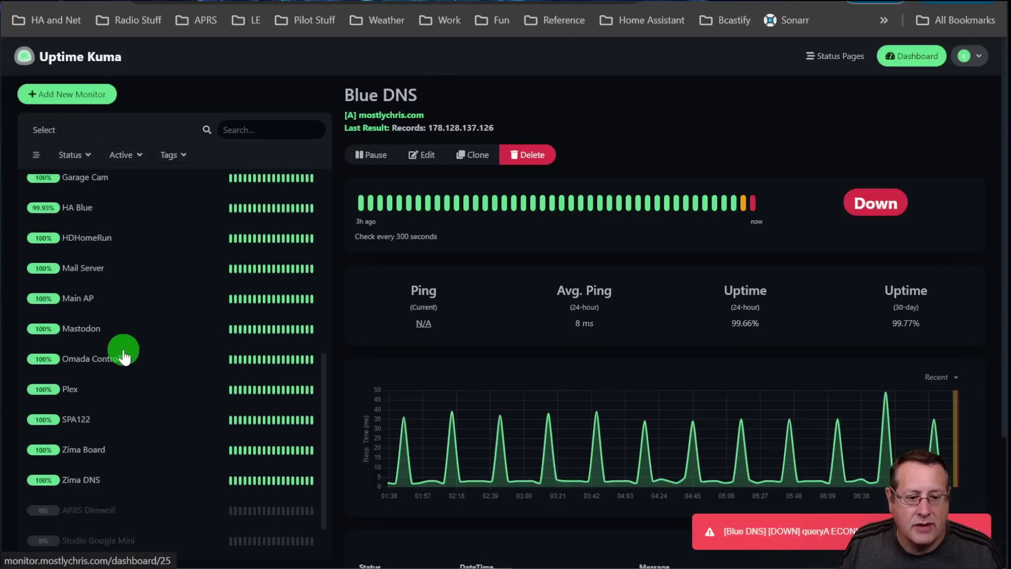
{"action": "scroll", "coordinate": [137, 390], "scroll_direction": "up", "scroll_amount": 2}
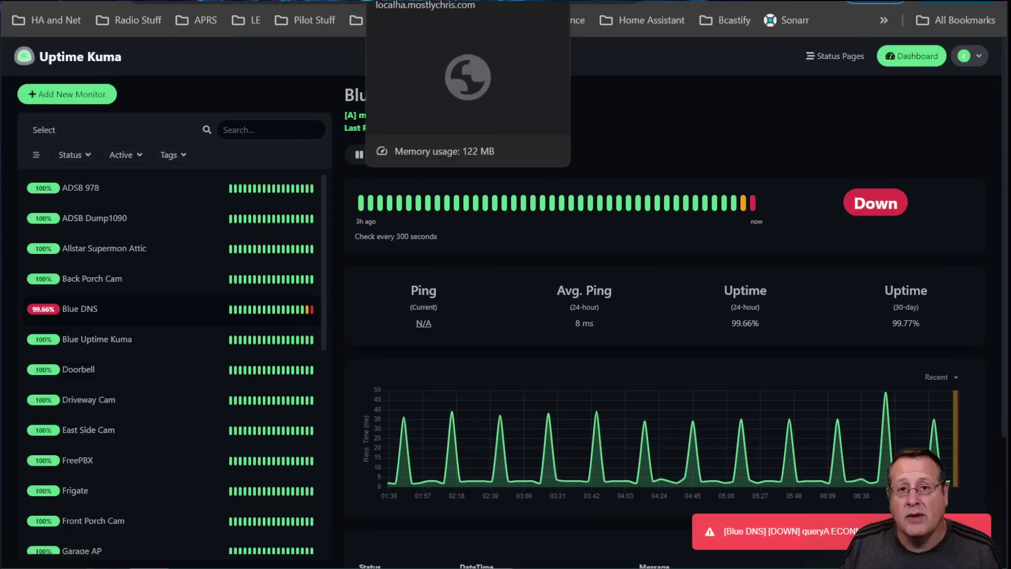
{"action": "left_click", "coordinate": [416, 1]}
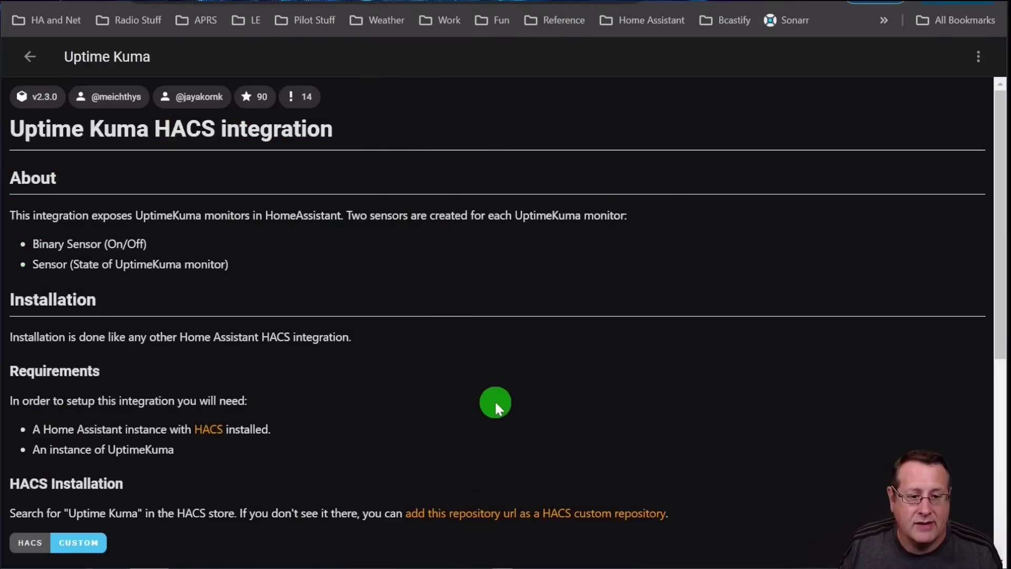
Go back to the HACS integrations list and read the Frigate integration's README
{"action": "key", "text": "alt+Left"}
{"action": "scroll", "coordinate": [498, 350], "scroll_direction": "down", "scroll_amount": 15}
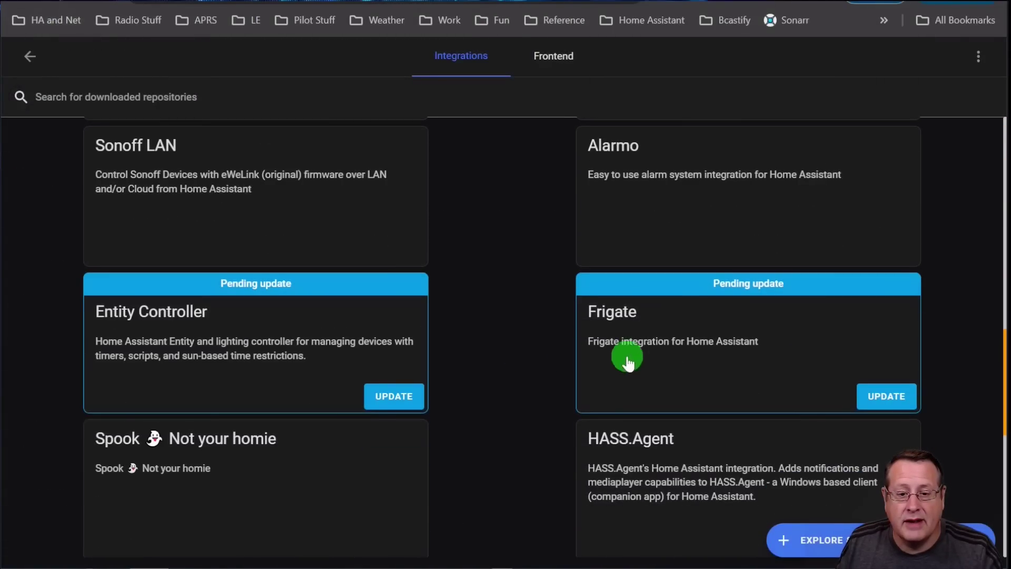
{"action": "left_click", "coordinate": [698, 339]}
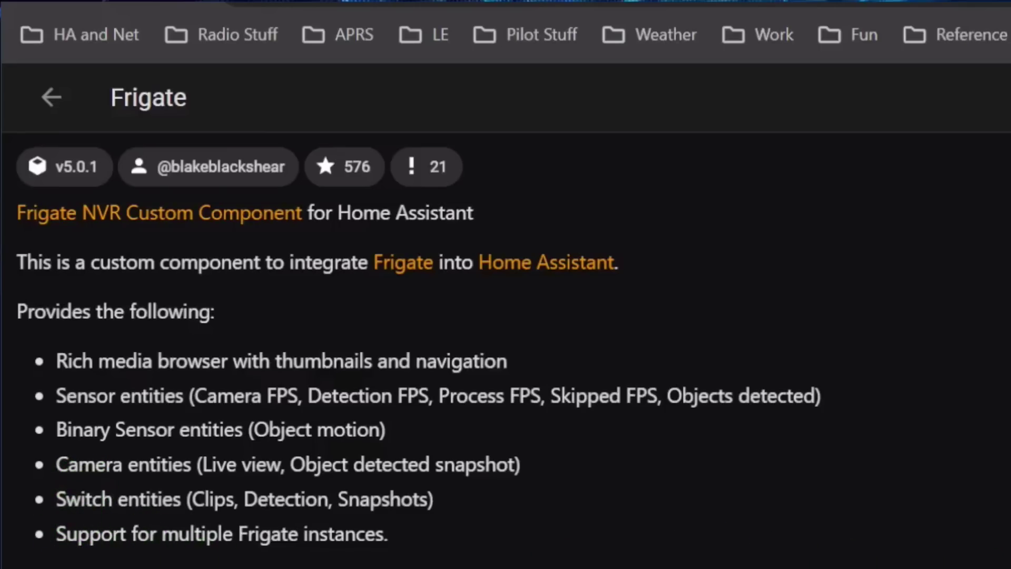
{"action": "scroll", "coordinate": [245, 567], "scroll_direction": "down", "scroll_amount": 1}
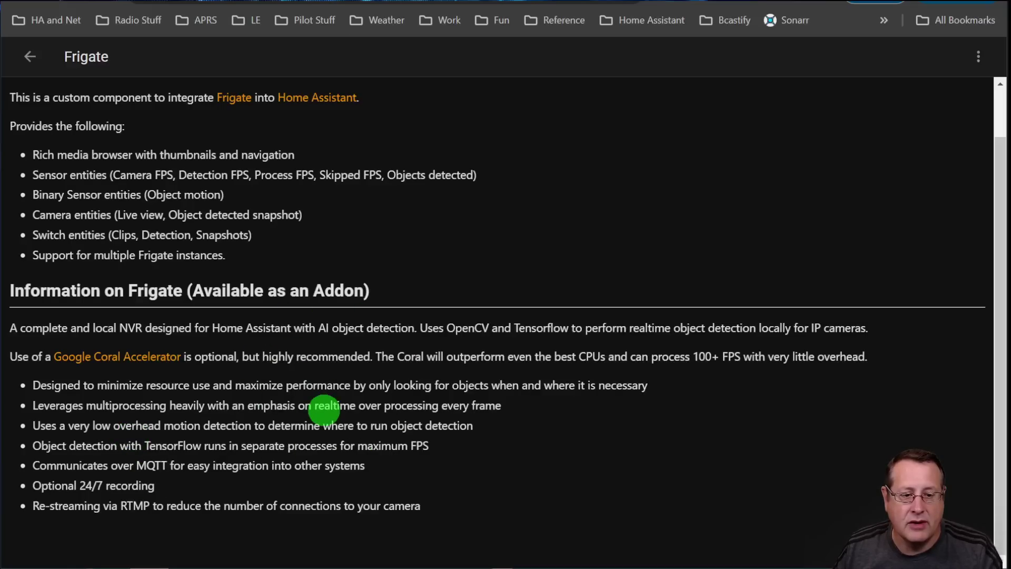
{"action": "scroll", "coordinate": [324, 410], "scroll_direction": "up", "scroll_amount": 1}
{"action": "scroll", "coordinate": [327, 411], "scroll_direction": "down", "scroll_amount": 1}
{"action": "scroll", "coordinate": [369, 380], "scroll_direction": "up", "scroll_amount": 1}
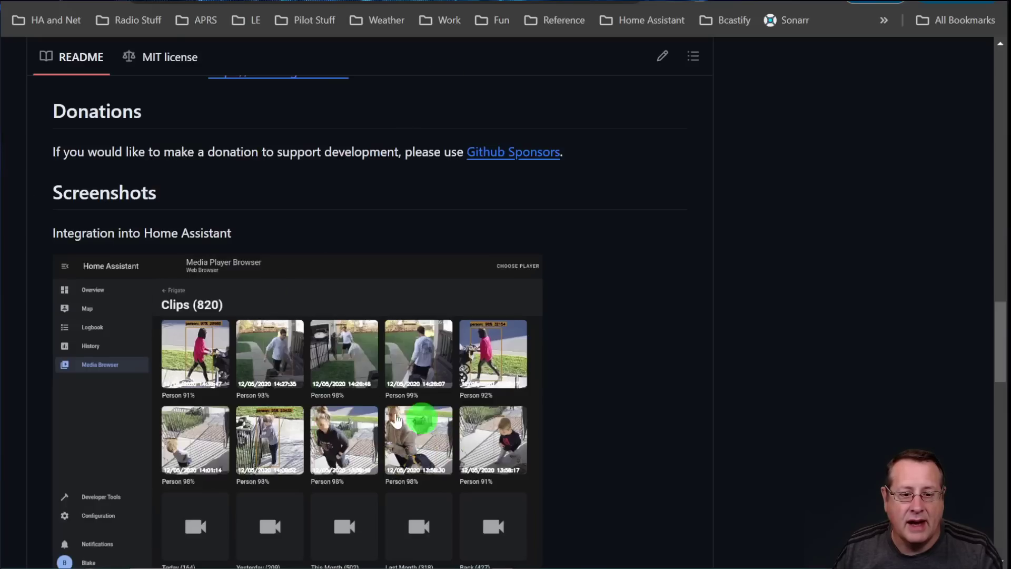
View the full media_browser.png screenshot on GitHub, then return to the Frigate page
{"action": "left_click", "coordinate": [425, 305]}
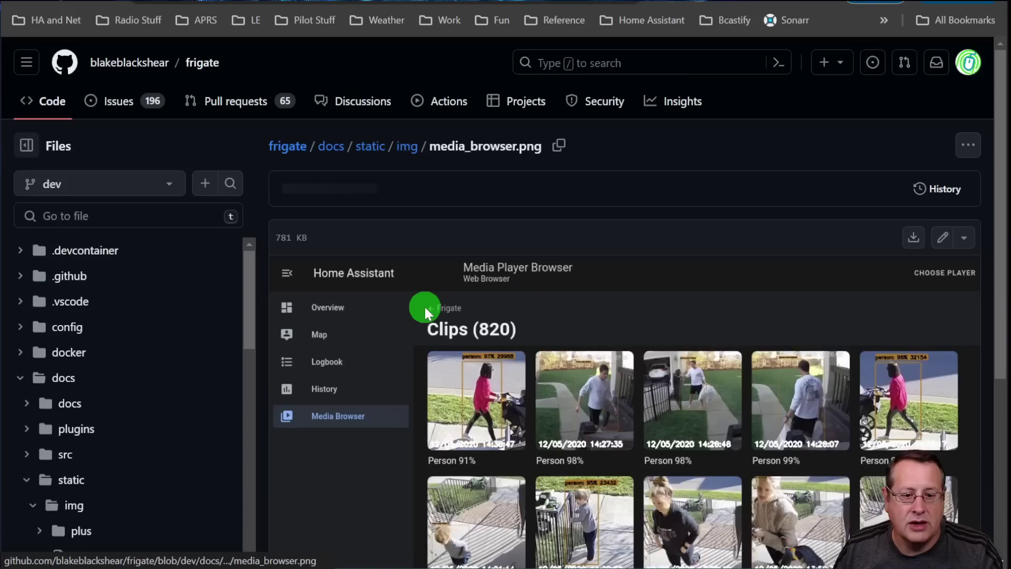
{"action": "scroll", "coordinate": [422, 308], "scroll_direction": "down", "scroll_amount": 3}
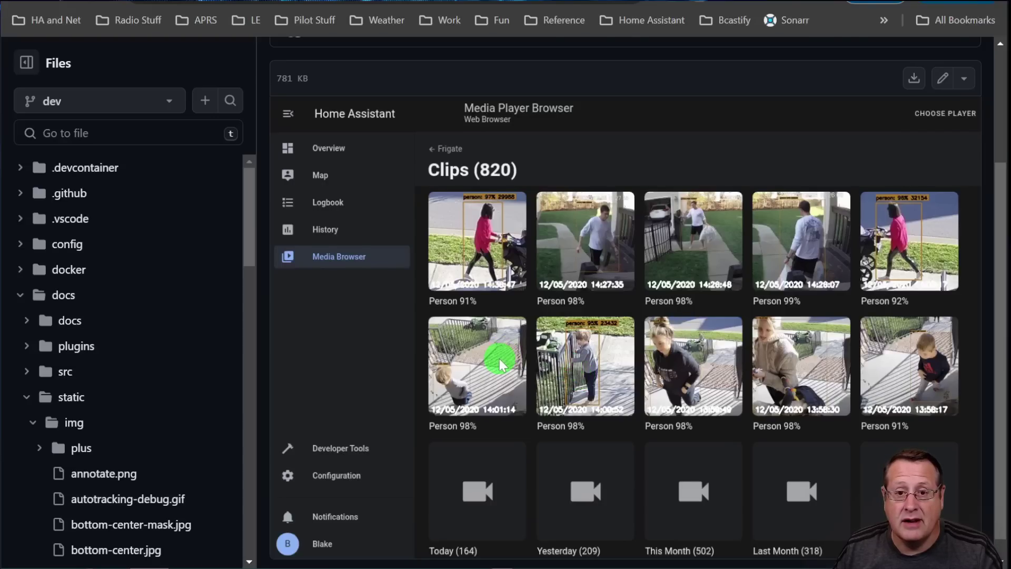
{"action": "scroll", "coordinate": [499, 361], "scroll_direction": "up", "scroll_amount": 2}
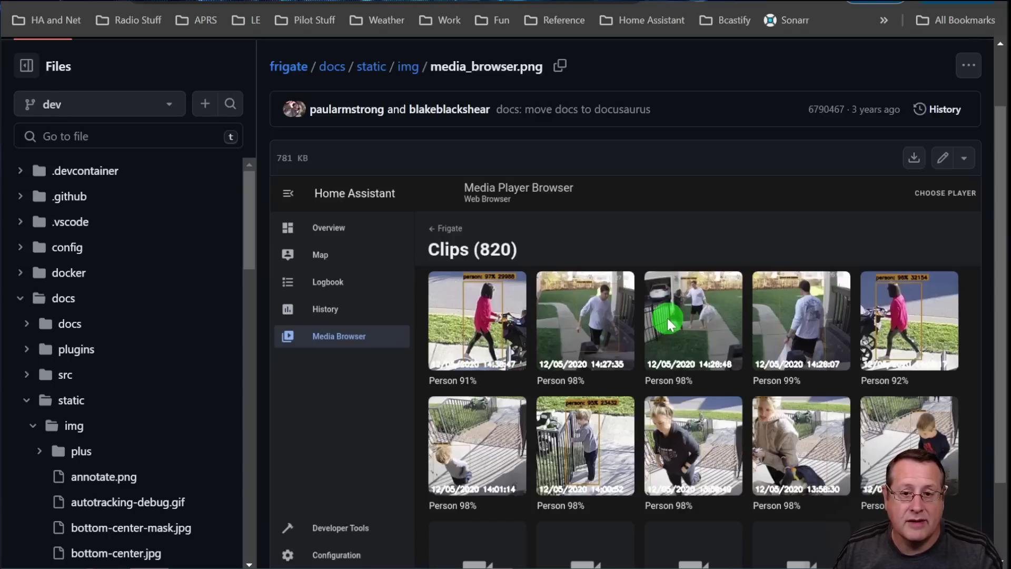
{"action": "left_click", "coordinate": [525, 1]}
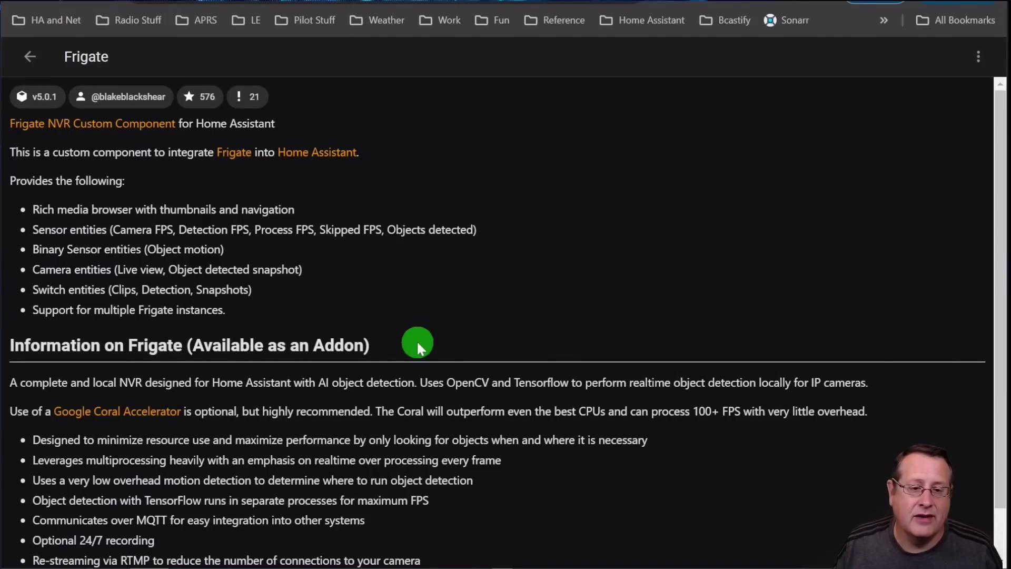
Return to the HACS Integrations list and scroll to NWS Alerts and Node-RED Companion
{"action": "left_click", "coordinate": [30, 61]}
{"action": "scroll", "coordinate": [521, 347], "scroll_direction": "down", "scroll_amount": 3}
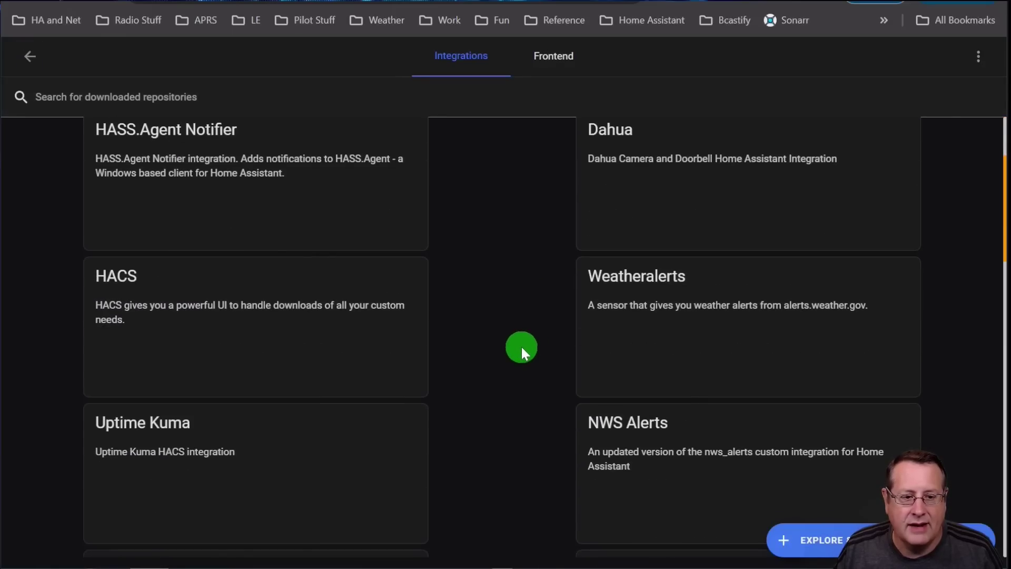
{"action": "scroll", "coordinate": [513, 345], "scroll_direction": "up", "scroll_amount": 3}
{"action": "scroll", "coordinate": [513, 345], "scroll_direction": "down", "scroll_amount": 6}
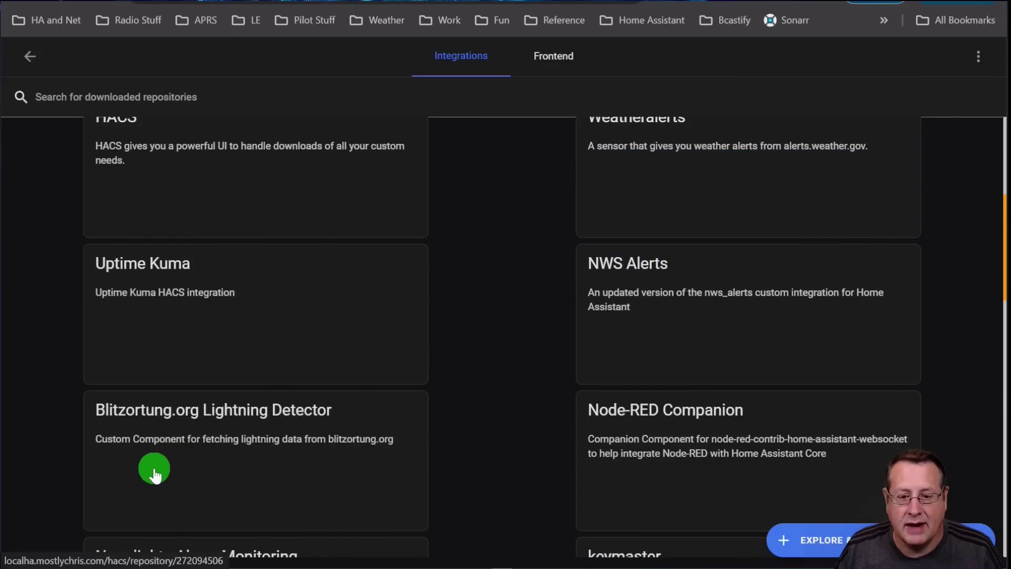
View the NWS Alerts integration details, then the WX Alerts tile's details on the dashboard
{"action": "left_click", "coordinate": [651, 261]}
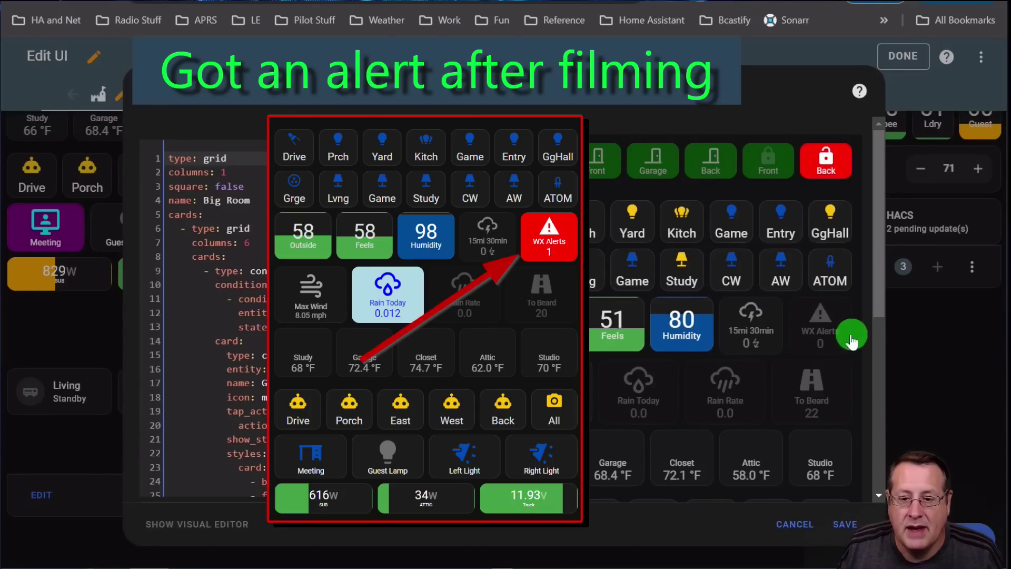
{"action": "left_click", "coordinate": [818, 324]}
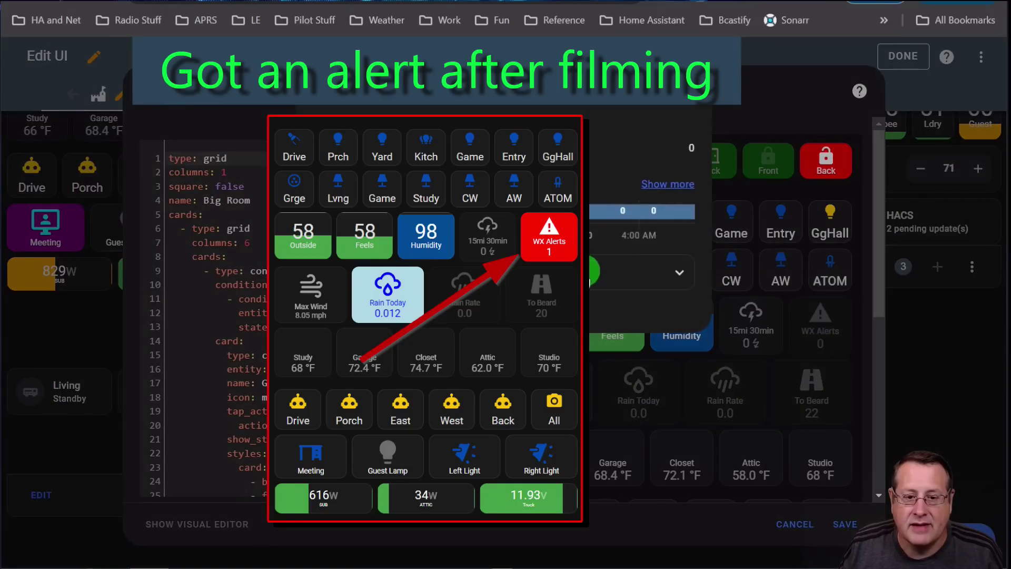
Expand the NWS Alerts attributes, close its details, and return to the downloaded integrations list
{"action": "left_click", "coordinate": [664, 271]}
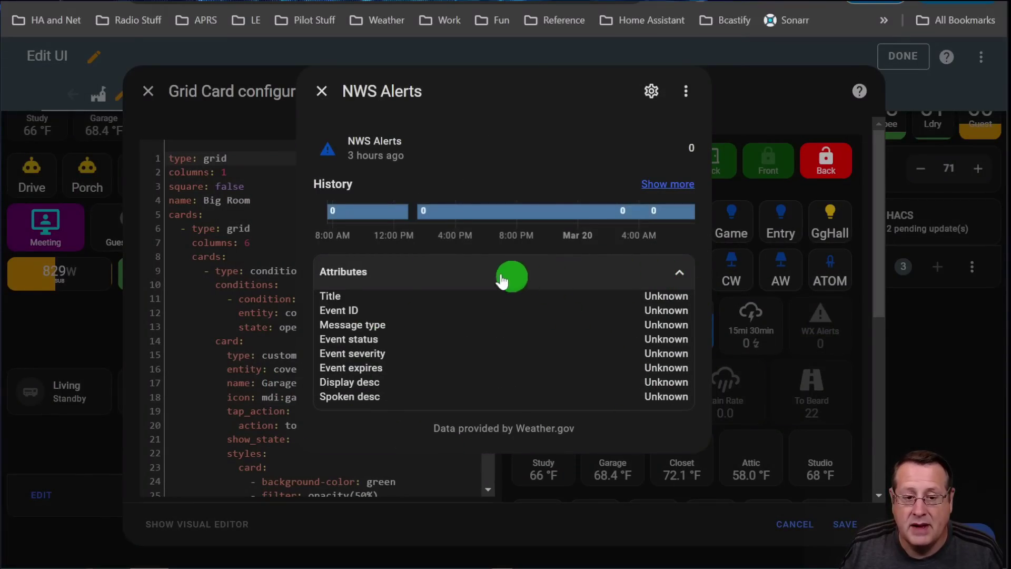
{"action": "left_click", "coordinate": [318, 94]}
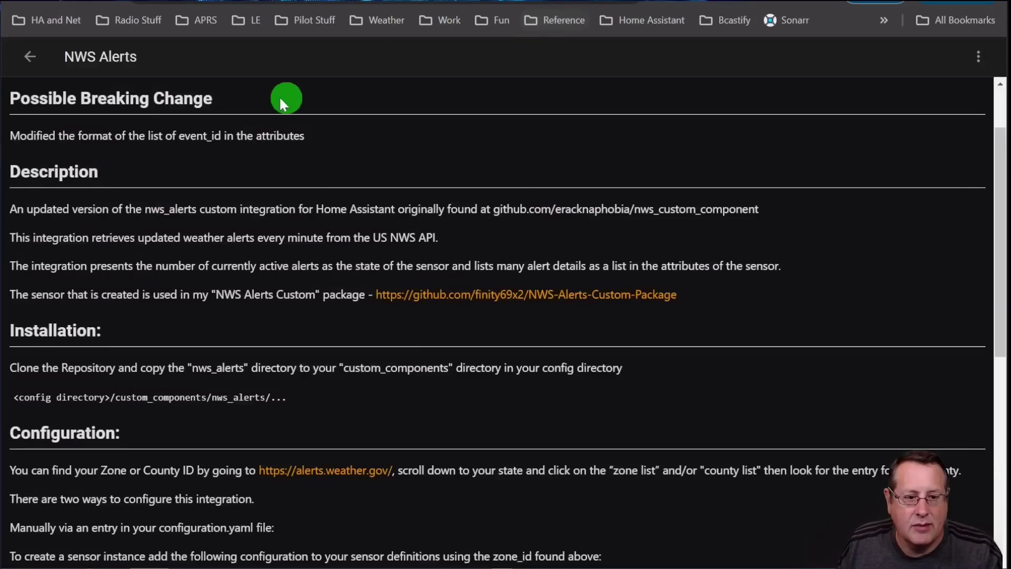
{"action": "left_click", "coordinate": [29, 63]}
Open the Blitzortung lightning detector repository page, then the Lightning Alert automation
{"action": "left_click", "coordinate": [281, 255]}
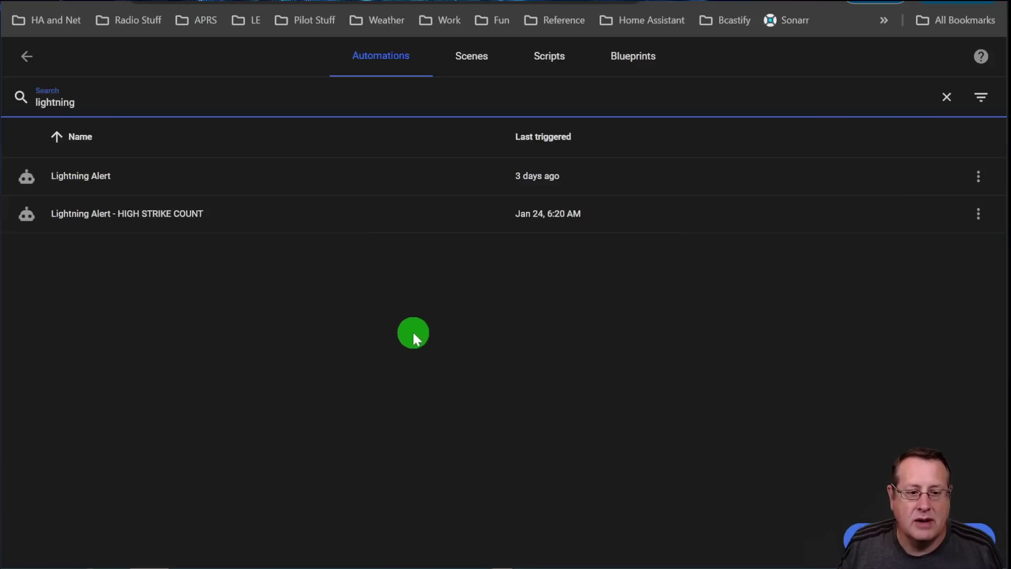
{"action": "left_click", "coordinate": [73, 172]}
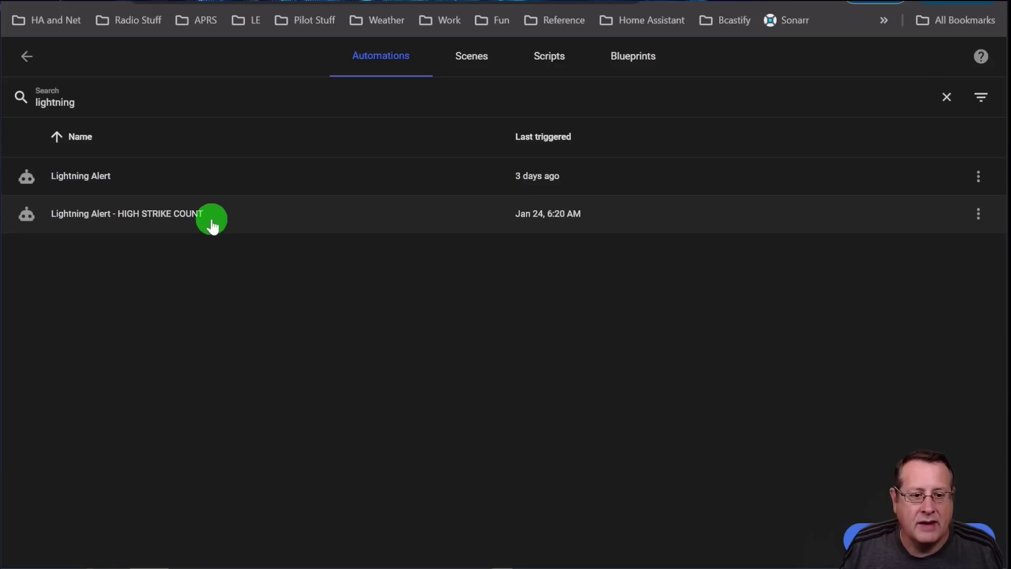
Open the HIGH STRIKE COUNT automation and expand its Lightning Counter above 251 trigger
{"action": "left_click", "coordinate": [208, 219]}
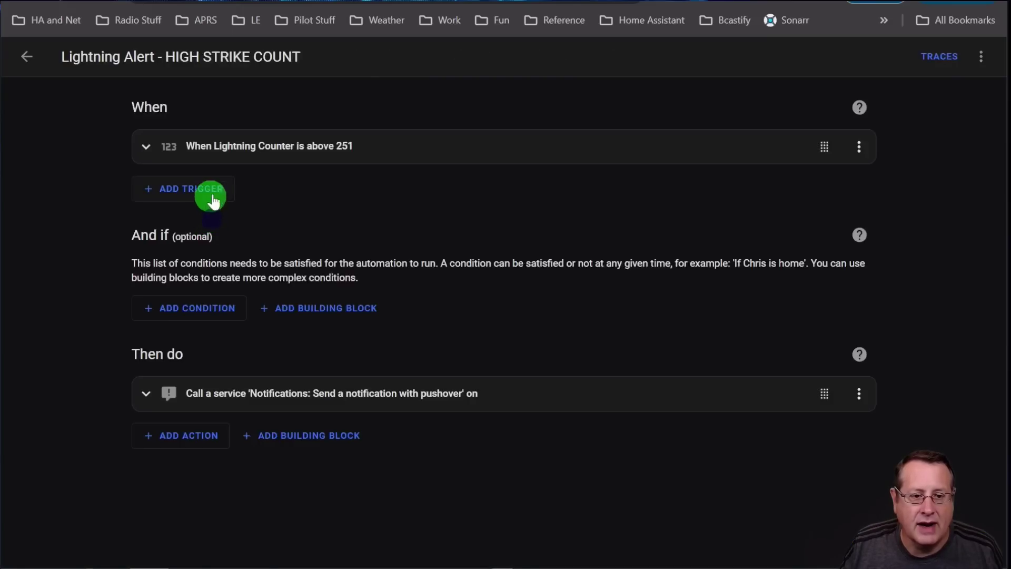
{"action": "left_click", "coordinate": [295, 152]}
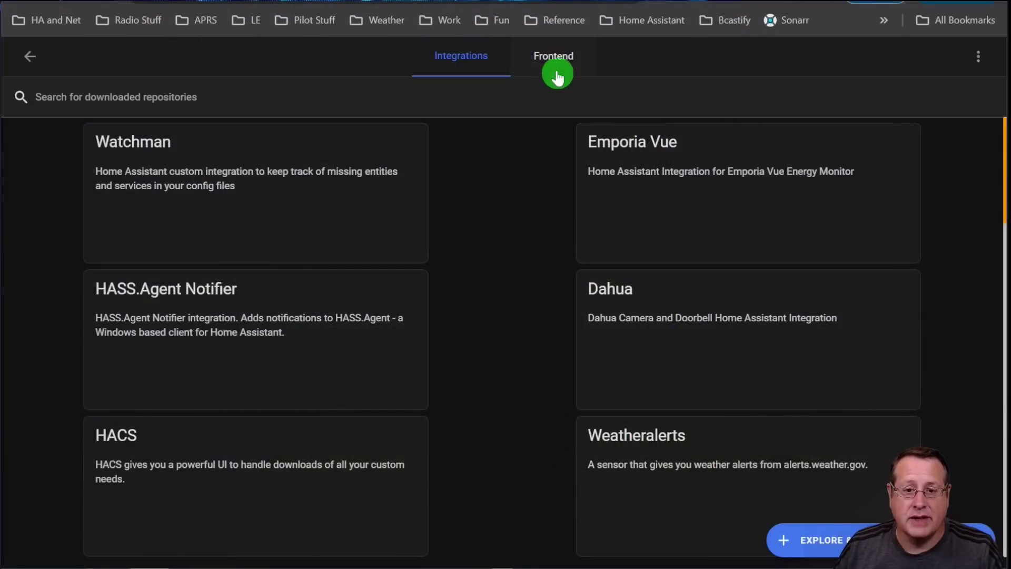
Open button-card (Button Card by RomRider v4.1.2) from the HACS Frontend cards list
{"action": "left_click", "coordinate": [551, 64]}
{"action": "scroll", "coordinate": [498, 428], "scroll_direction": "down", "scroll_amount": 5}
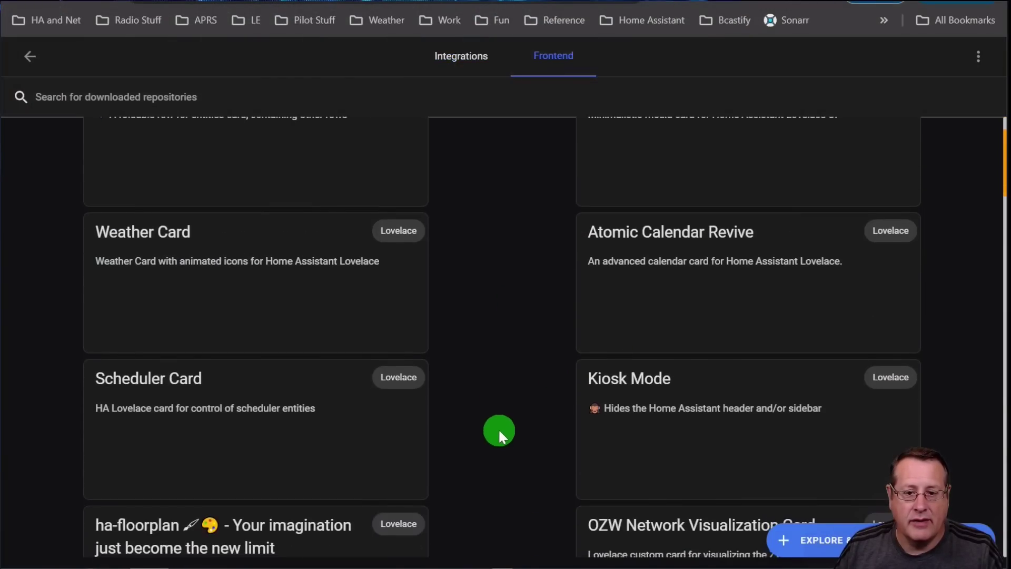
{"action": "scroll", "coordinate": [498, 431], "scroll_direction": "down", "scroll_amount": 15}
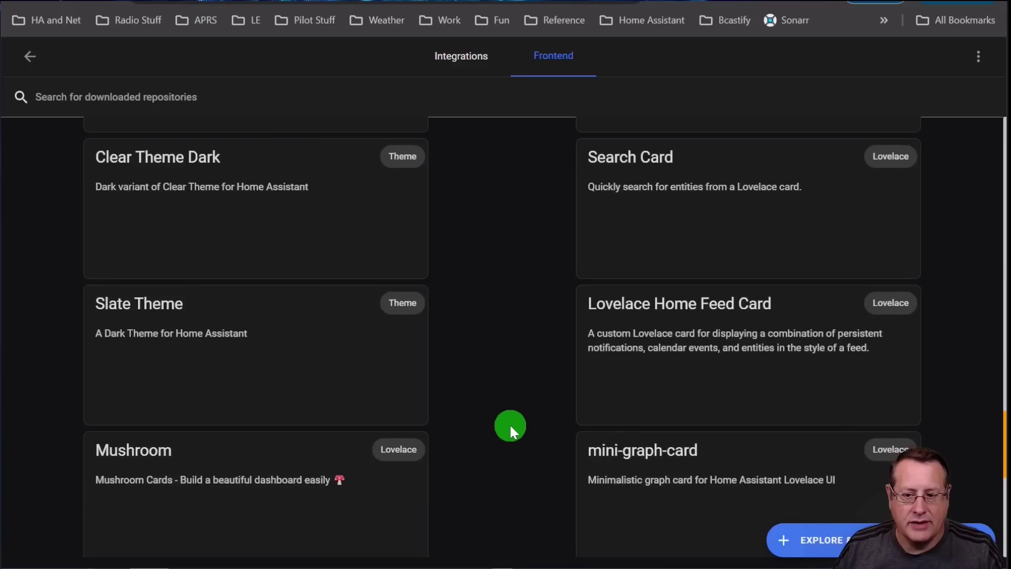
{"action": "left_click", "coordinate": [261, 411]}
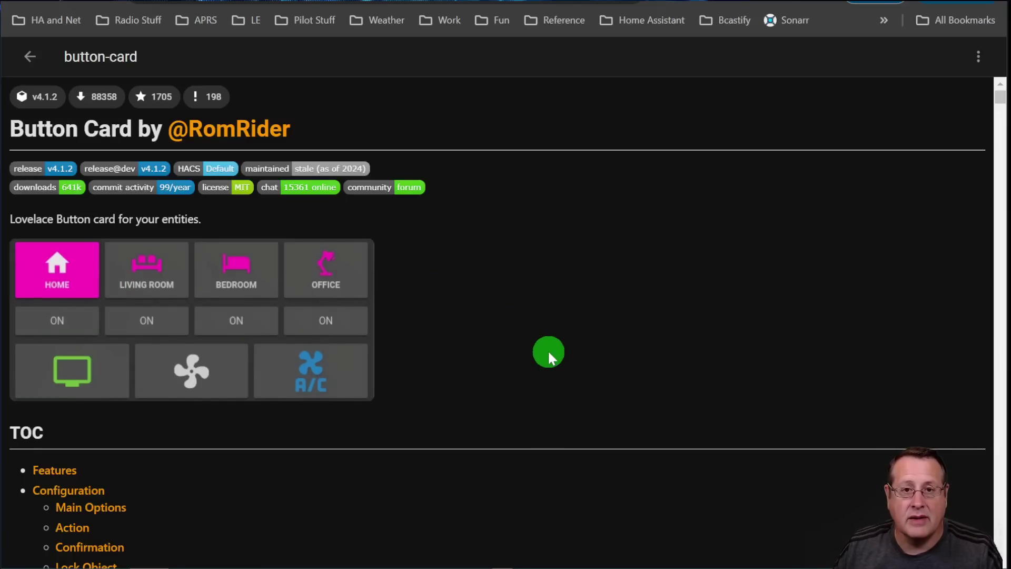
{"action": "scroll", "coordinate": [504, 350], "scroll_direction": "down", "scroll_amount": 20}
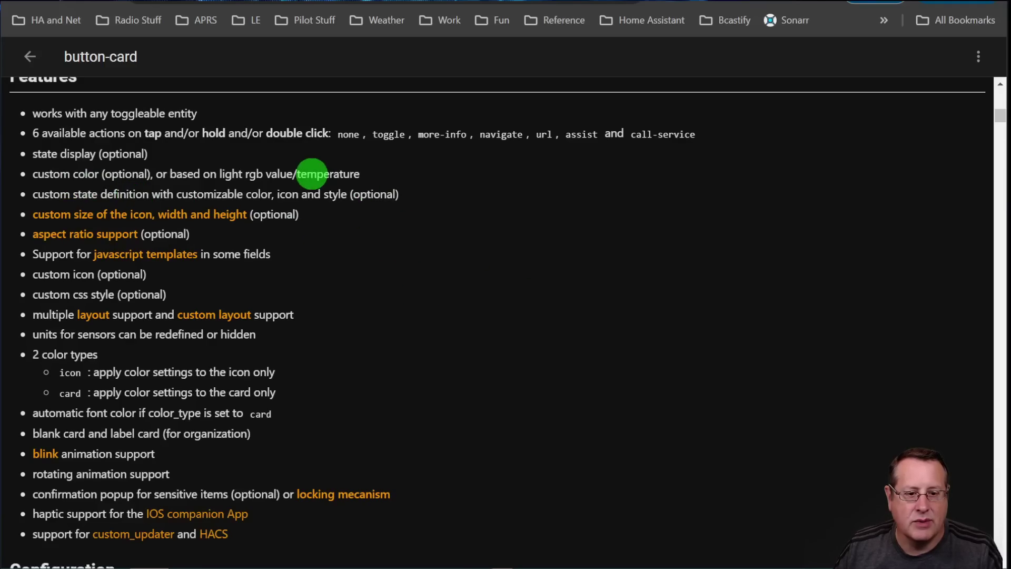
{"action": "scroll", "coordinate": [463, 327], "scroll_direction": "down", "scroll_amount": 7}
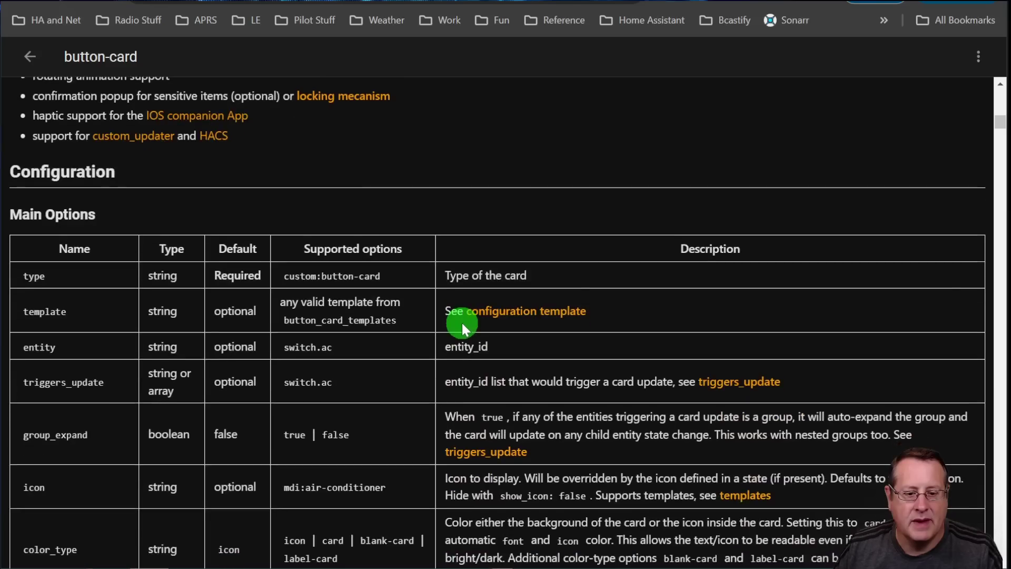
{"action": "scroll", "coordinate": [464, 324], "scroll_direction": "down", "scroll_amount": 20}
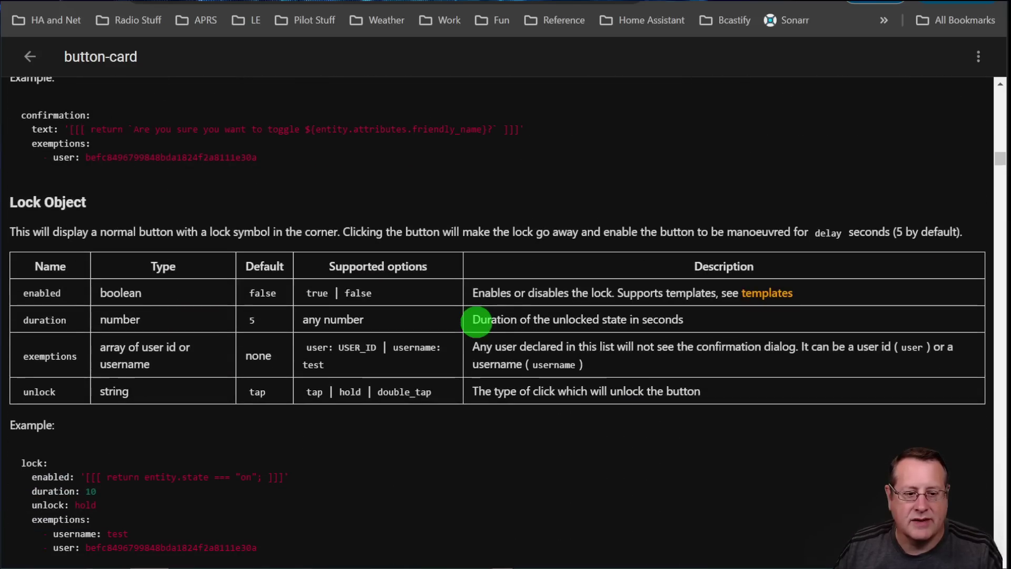
{"action": "scroll", "coordinate": [479, 321], "scroll_direction": "down", "scroll_amount": 20}
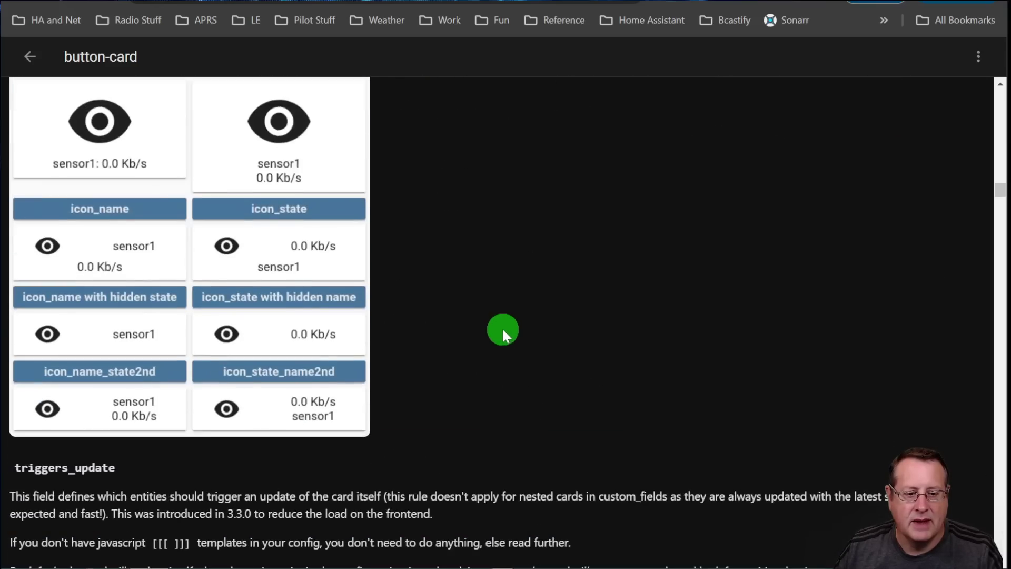
{"action": "scroll", "coordinate": [503, 332], "scroll_direction": "down", "scroll_amount": 8}
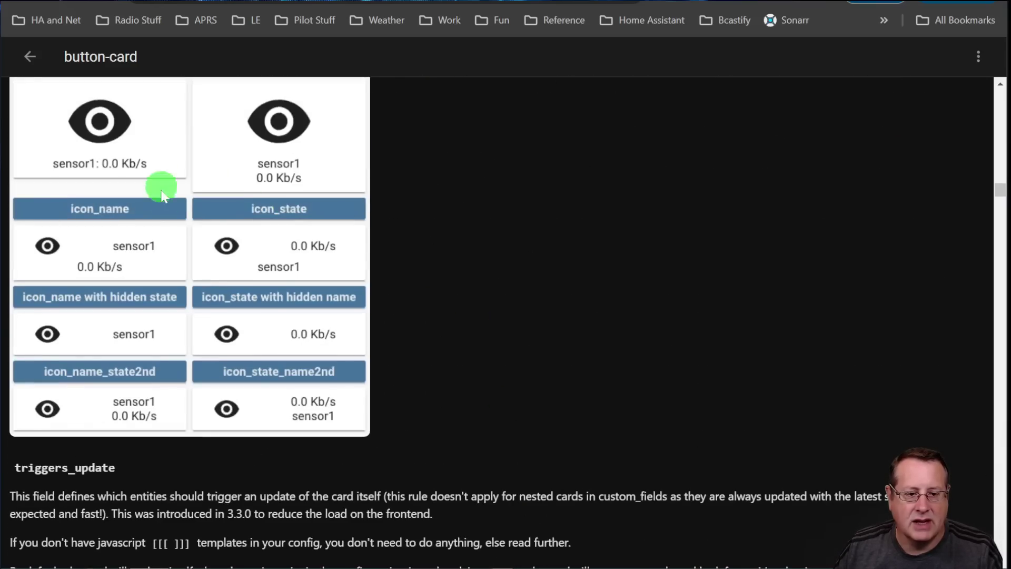
{"action": "scroll", "coordinate": [377, 279], "scroll_direction": "down", "scroll_amount": 8}
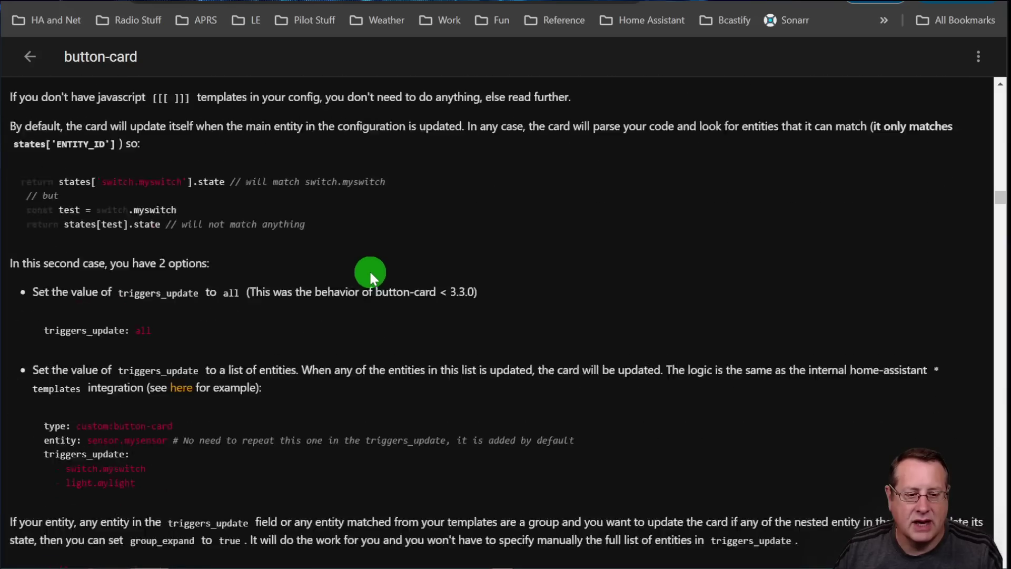
{"action": "scroll", "coordinate": [369, 270], "scroll_direction": "down", "scroll_amount": 18}
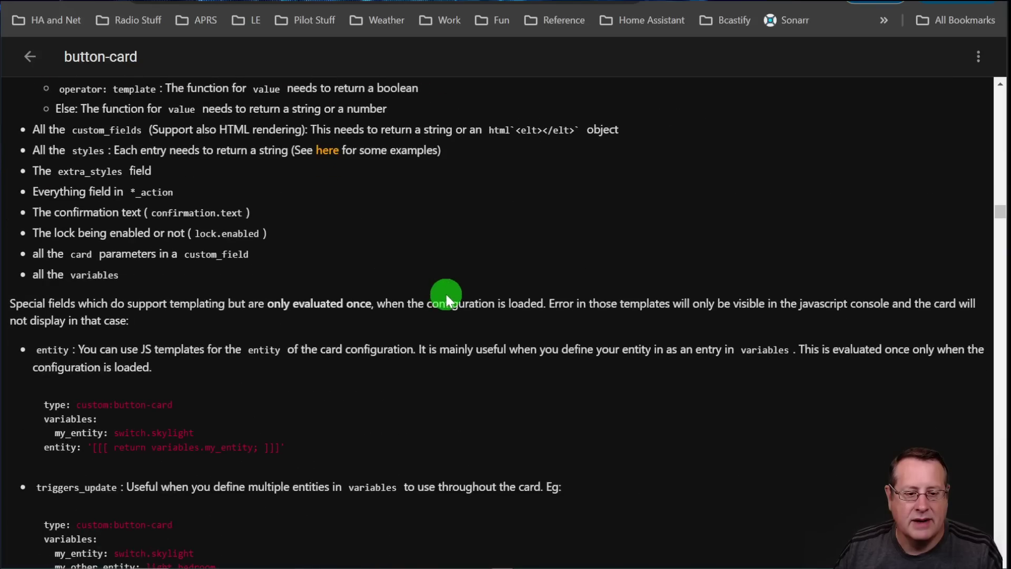
{"action": "scroll", "coordinate": [447, 295], "scroll_direction": "down", "scroll_amount": 20}
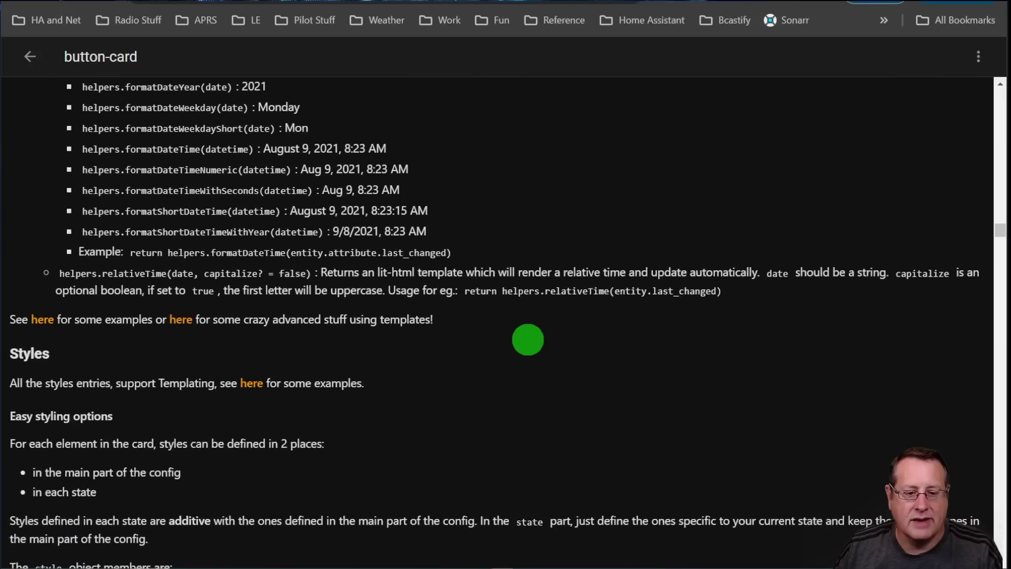
{"action": "scroll", "coordinate": [486, 338], "scroll_direction": "down", "scroll_amount": 15}
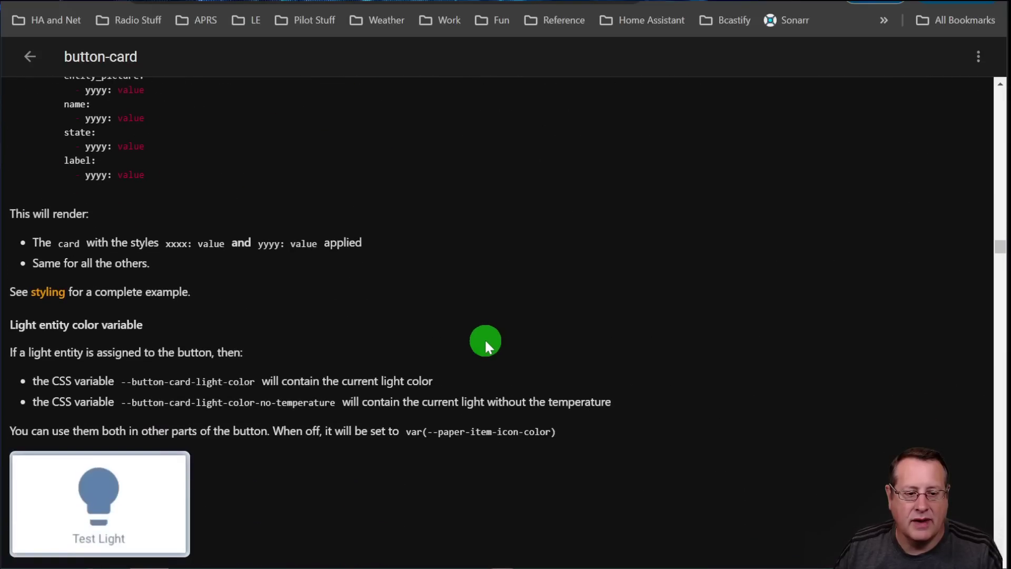
{"action": "scroll", "coordinate": [486, 341], "scroll_direction": "down", "scroll_amount": 10}
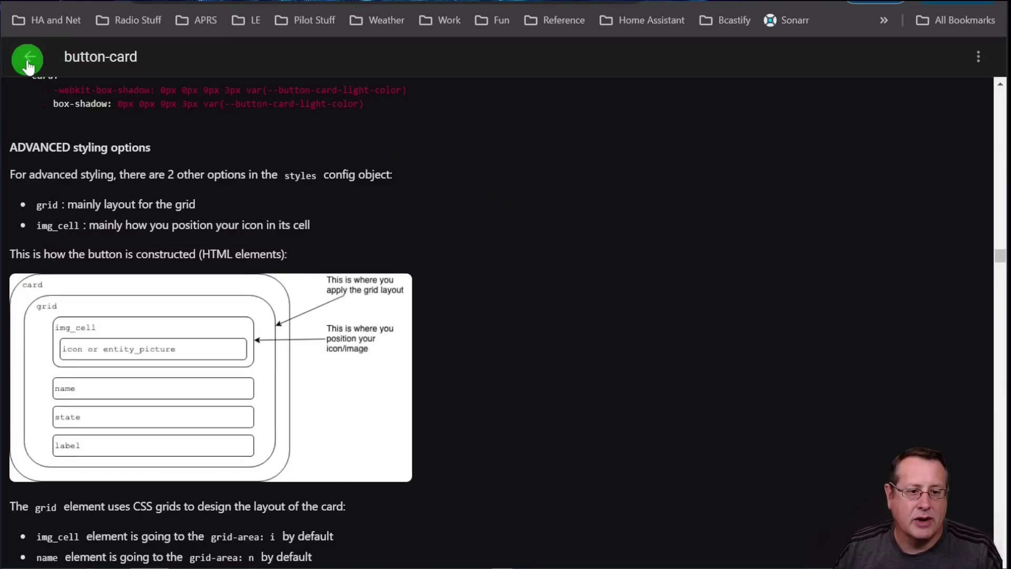
{"action": "left_click", "coordinate": [28, 57]}
Open the bignumber-card repository from the Frontend list and scroll through its README
{"action": "scroll", "coordinate": [253, 406], "scroll_direction": "down", "scroll_amount": 15}
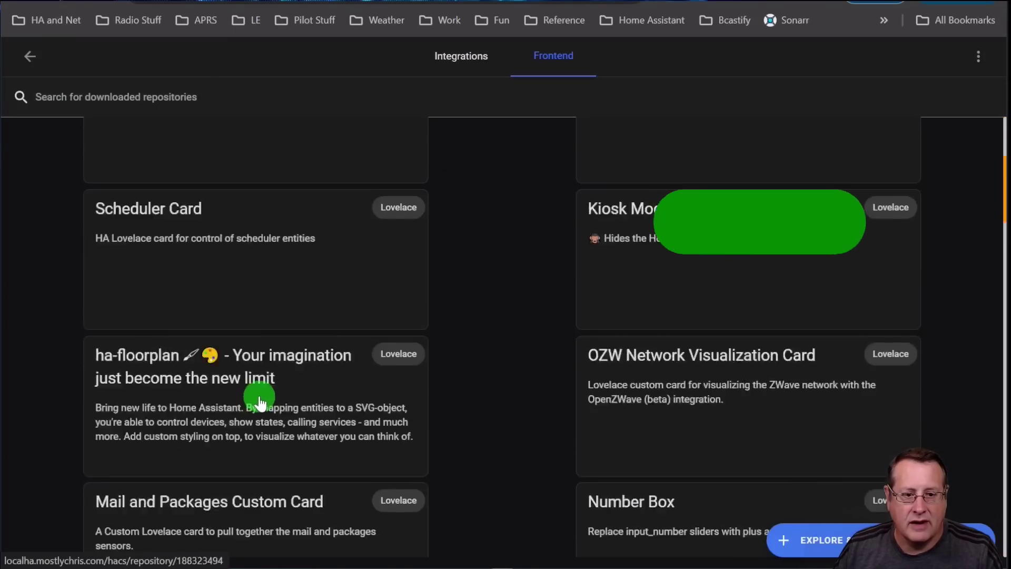
{"action": "scroll", "coordinate": [260, 398], "scroll_direction": "down", "scroll_amount": 5}
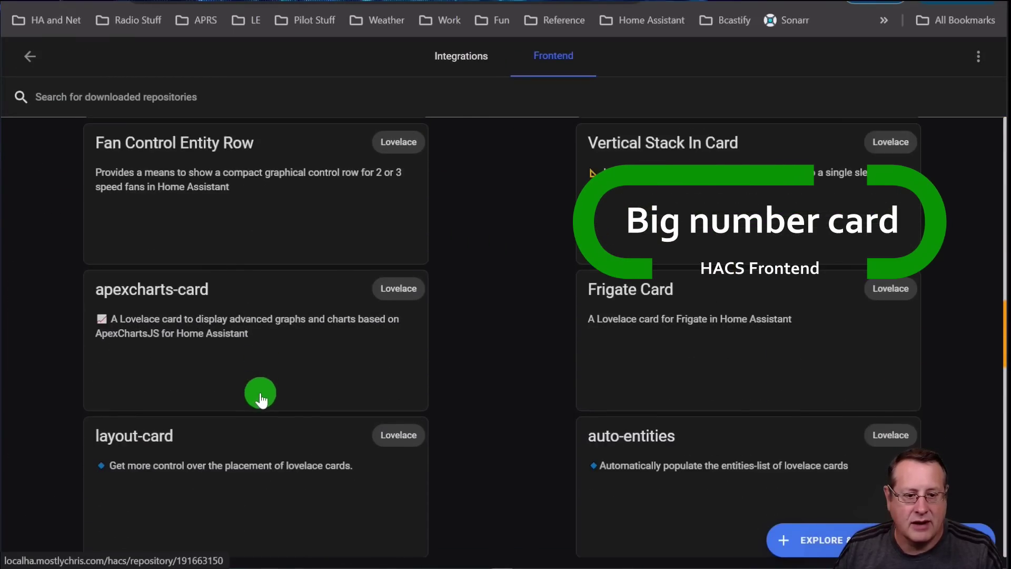
{"action": "left_click", "coordinate": [257, 390]}
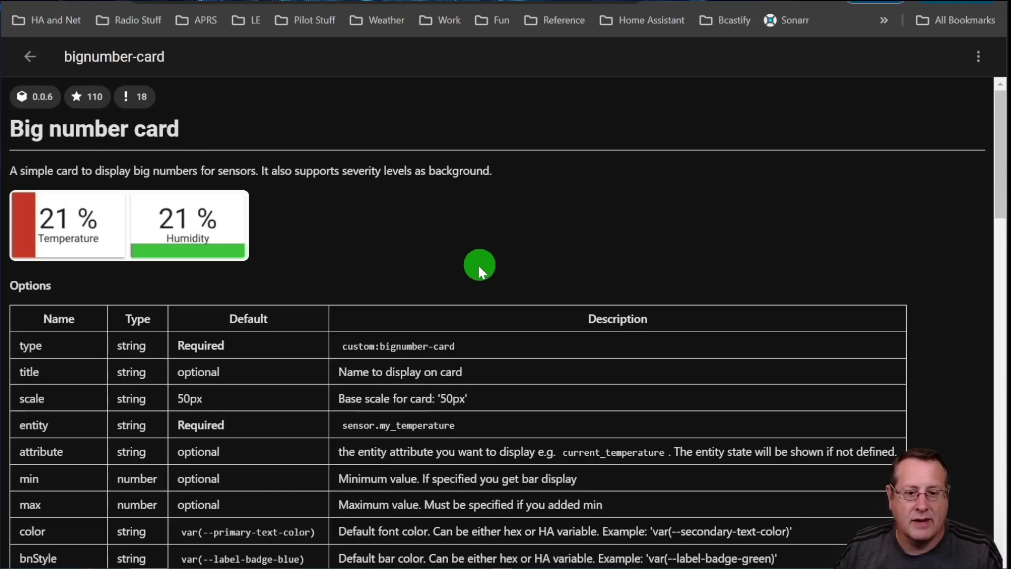
{"action": "scroll", "coordinate": [503, 308], "scroll_direction": "down", "scroll_amount": 1}
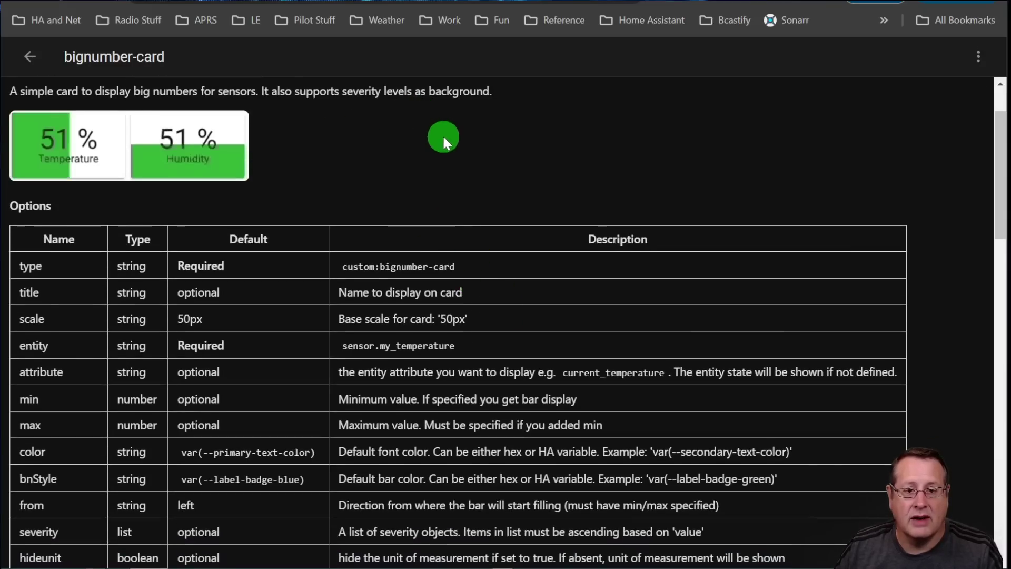
{"action": "scroll", "coordinate": [398, 395], "scroll_direction": "down", "scroll_amount": 2}
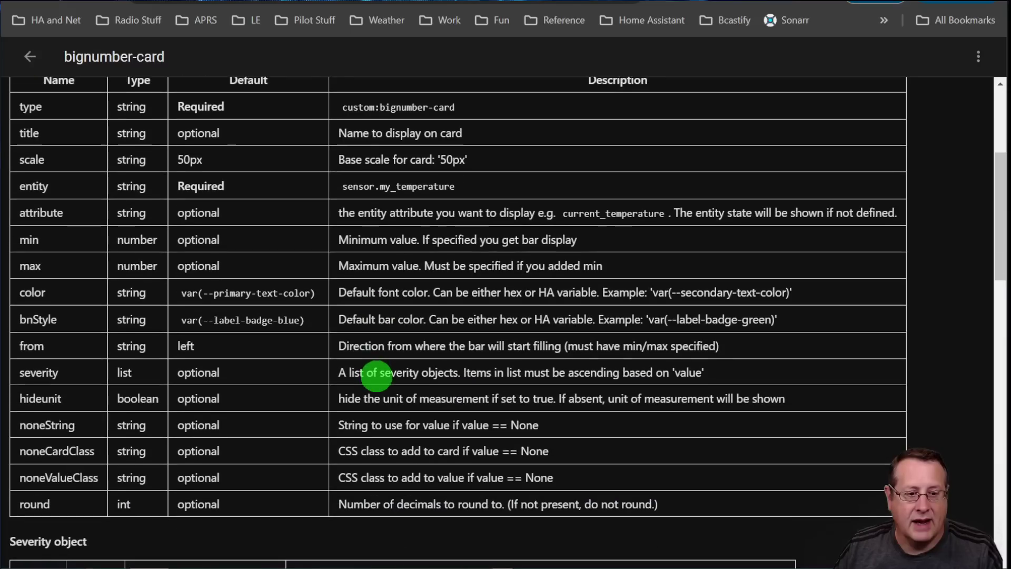
{"action": "scroll", "coordinate": [383, 372], "scroll_direction": "down", "scroll_amount": 12}
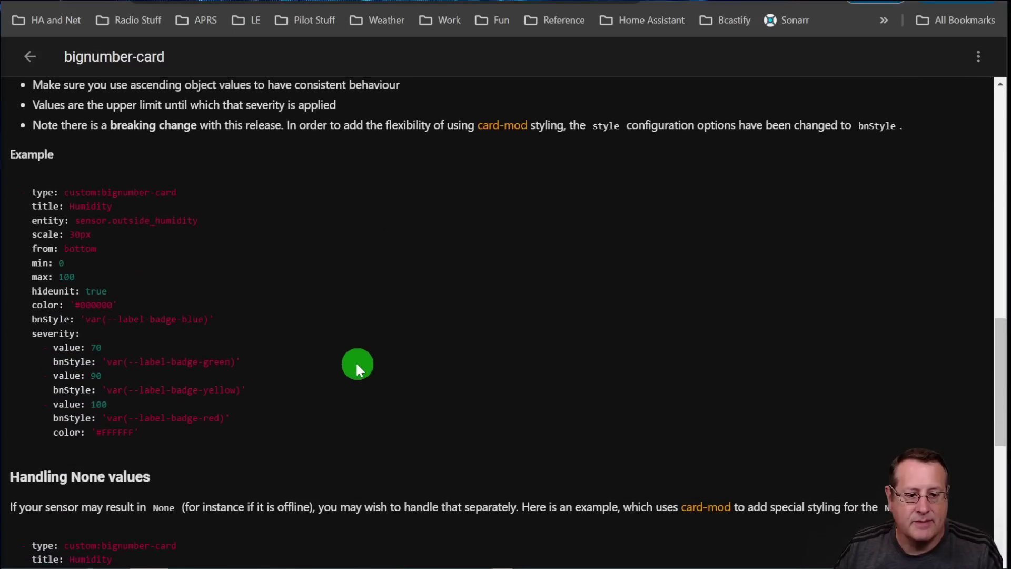
{"action": "scroll", "coordinate": [390, 411], "scroll_direction": "up", "scroll_amount": 7}
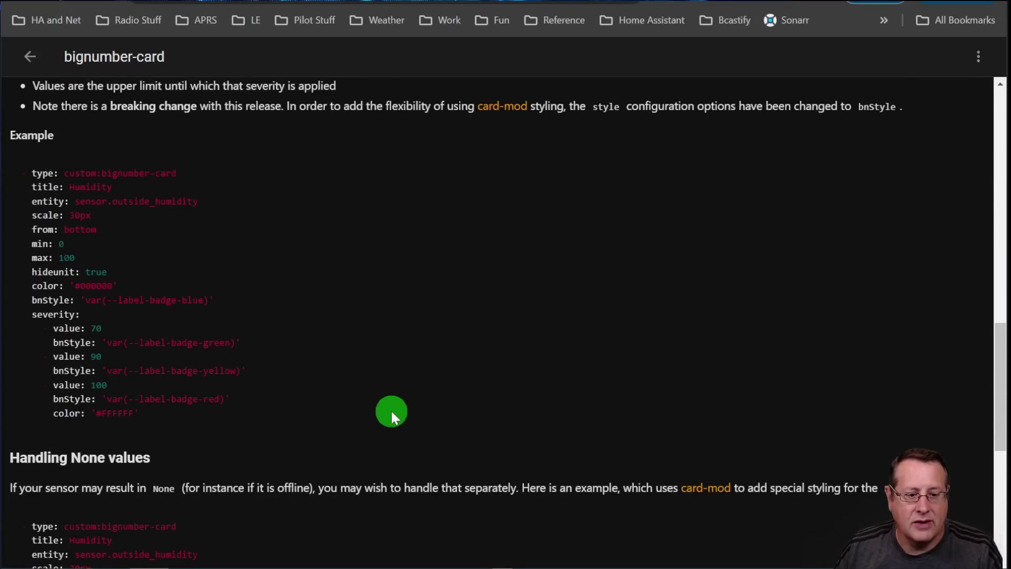
{"action": "scroll", "coordinate": [391, 411], "scroll_direction": "up", "scroll_amount": 17}
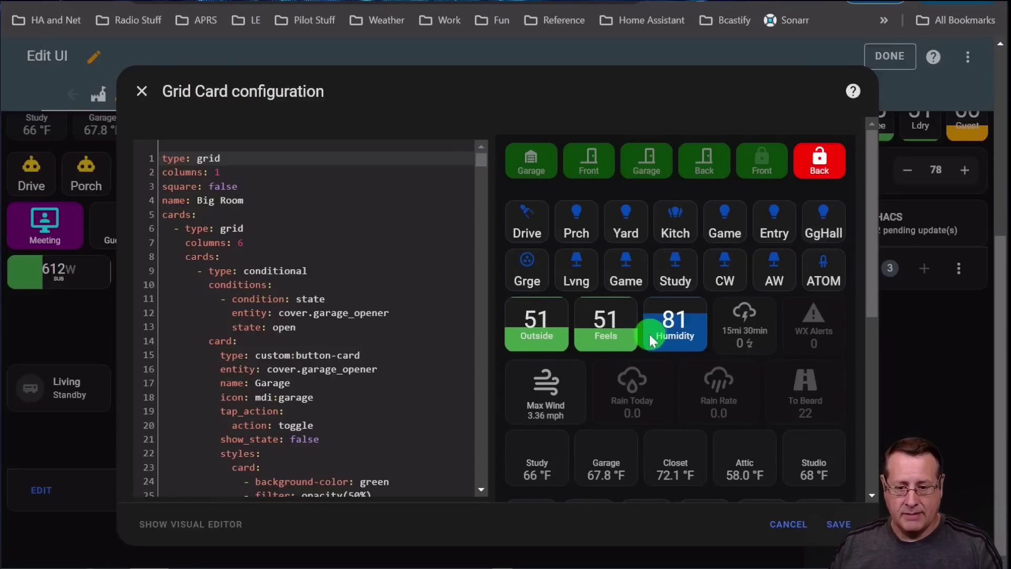
Scroll through the Big Room Grid Card YAML and its preview
{"action": "scroll", "coordinate": [555, 321], "scroll_direction": "down", "scroll_amount": 5}
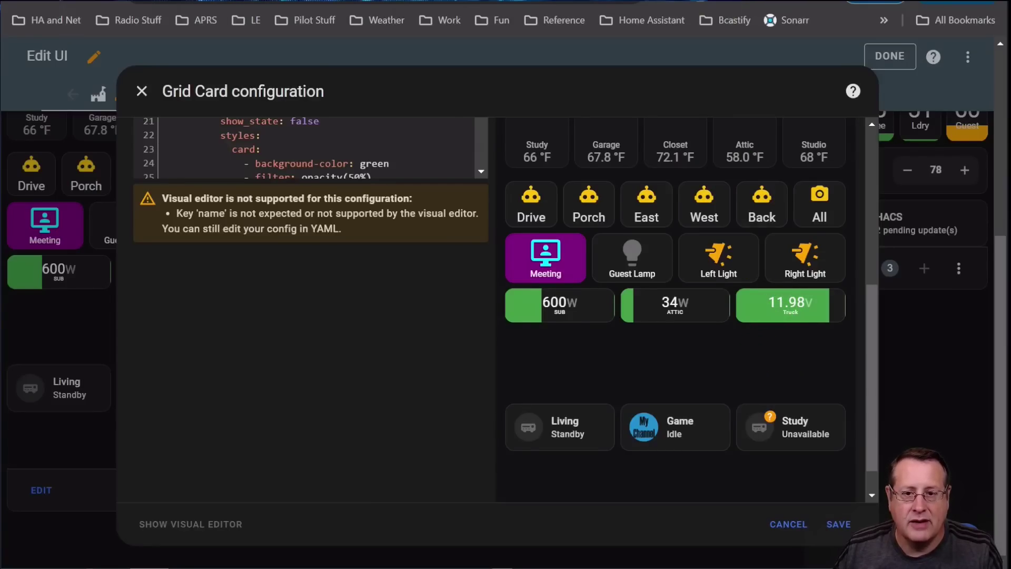
{"action": "scroll", "coordinate": [731, 346], "scroll_direction": "up", "scroll_amount": 5}
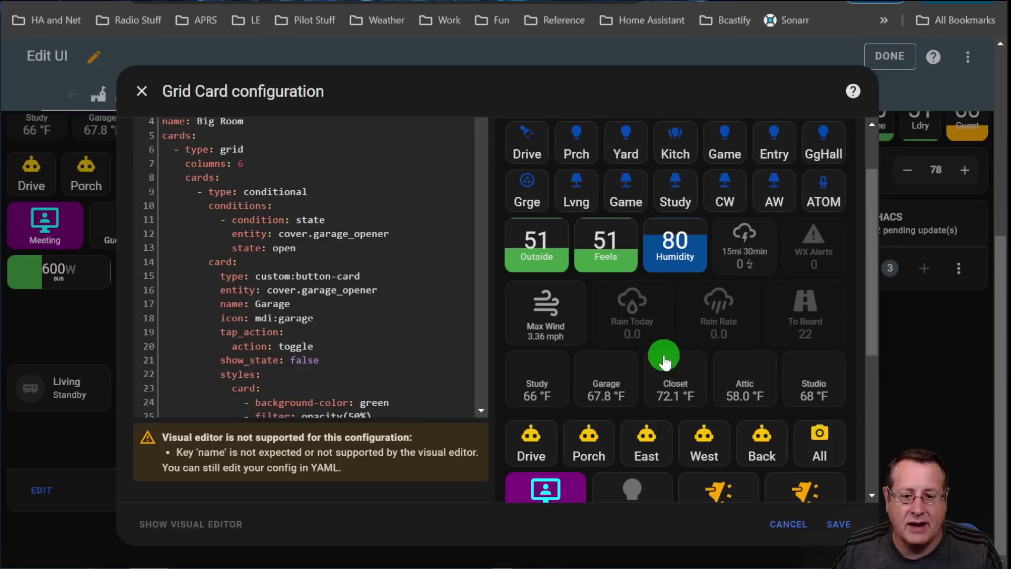
{"action": "scroll", "coordinate": [662, 355], "scroll_direction": "down", "scroll_amount": 5}
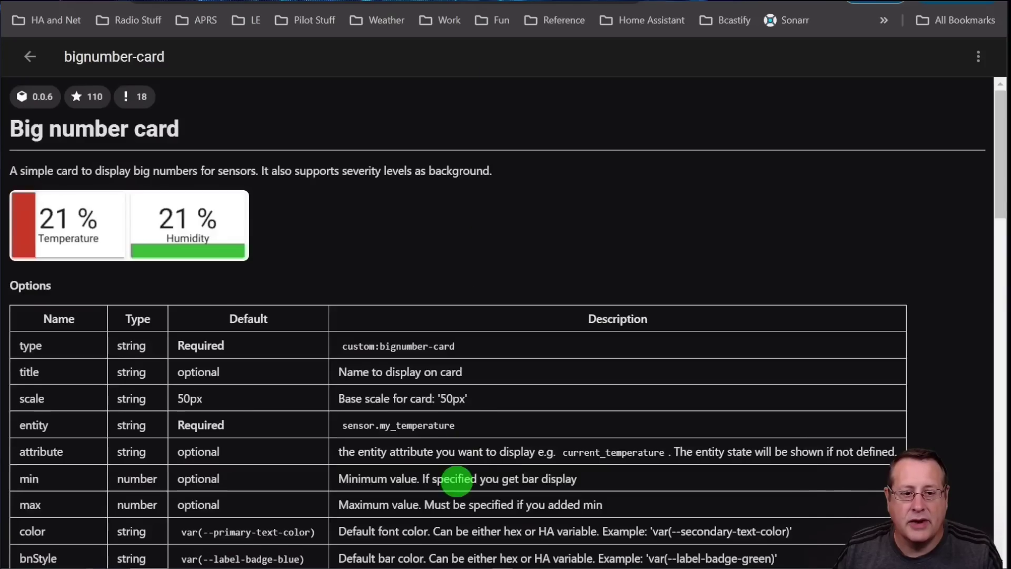
Open Atomic Calendar Revive from the Frontend list and follow its documentation link
{"action": "left_click", "coordinate": [30, 55]}
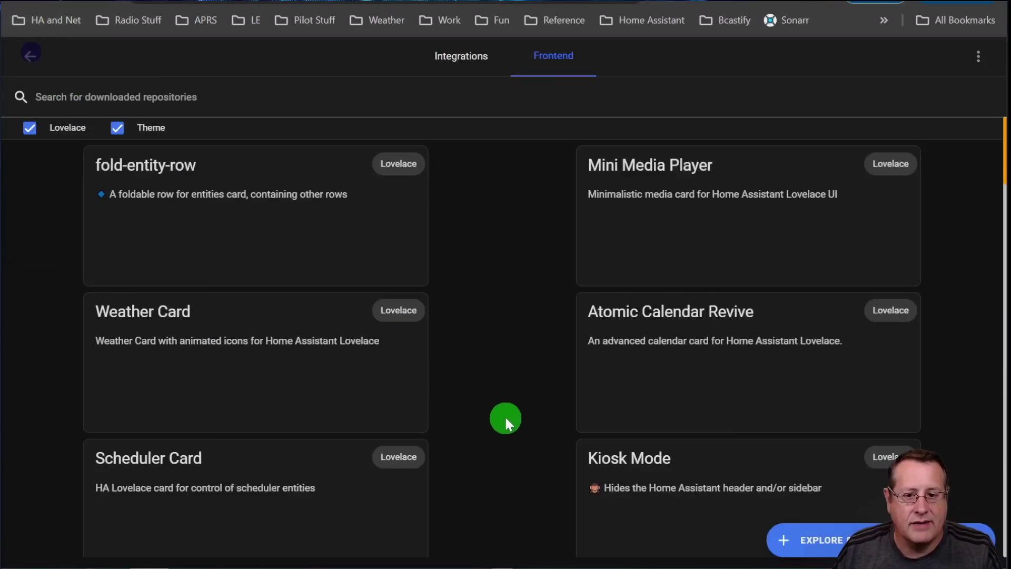
{"action": "left_click", "coordinate": [680, 369]}
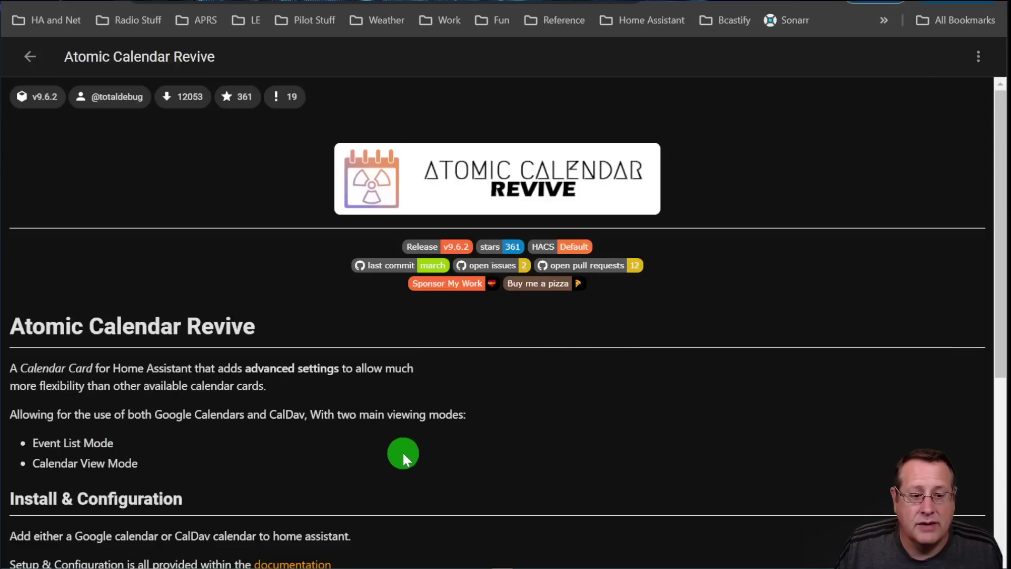
{"action": "scroll", "coordinate": [167, 413], "scroll_direction": "down", "scroll_amount": 6}
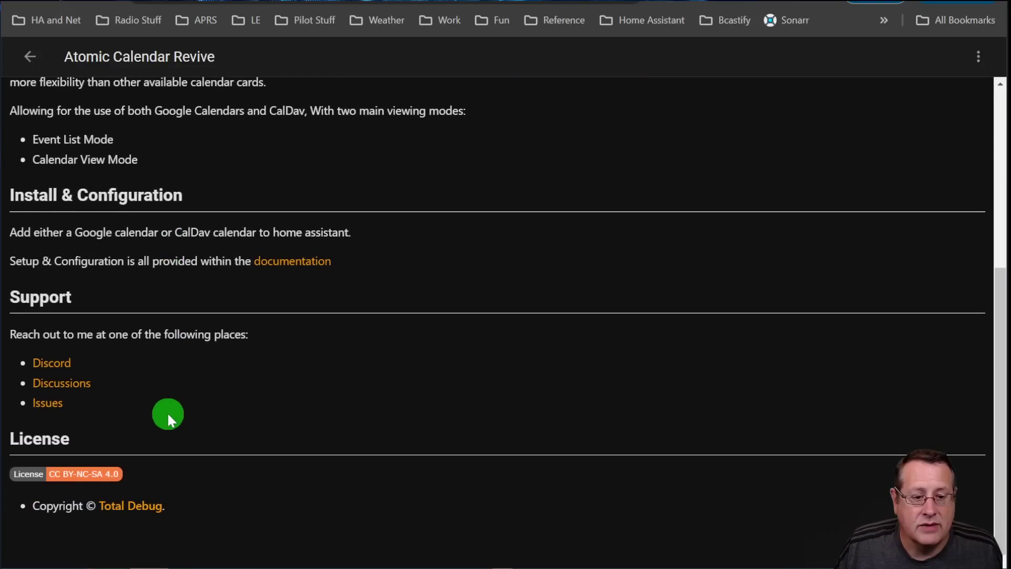
{"action": "scroll", "coordinate": [274, 418], "scroll_direction": "up", "scroll_amount": 3}
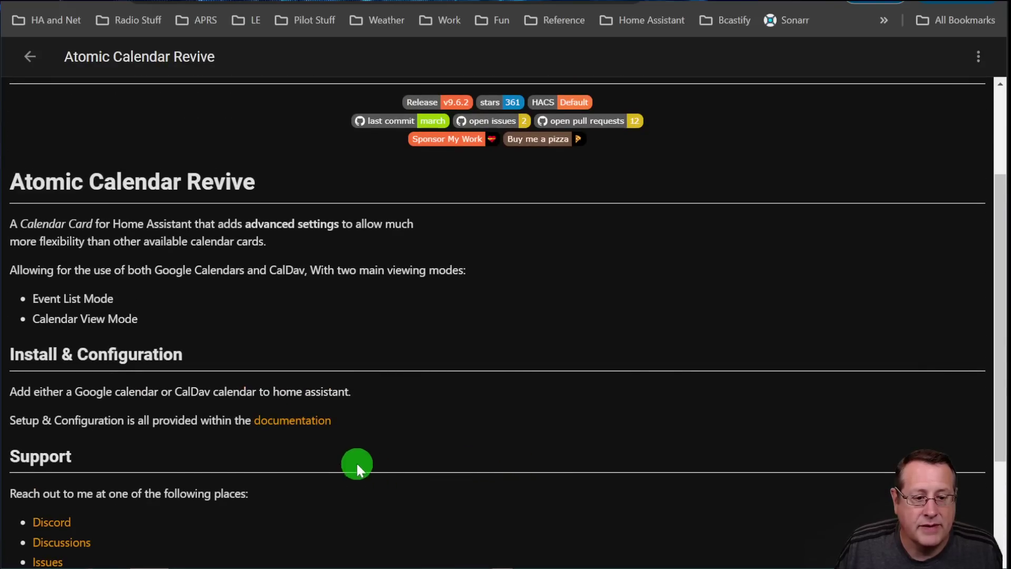
{"action": "left_click", "coordinate": [298, 427]}
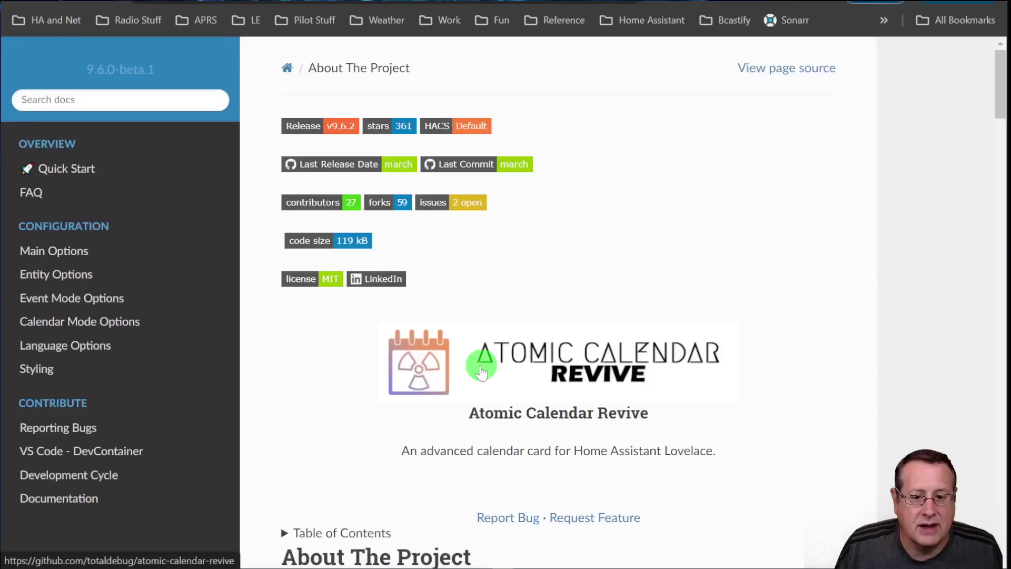
Skim the Atomic Calendar Revive docs and zoom the page to 125%
{"action": "scroll", "coordinate": [316, 337], "scroll_direction": "down", "scroll_amount": 7}
{"action": "scroll", "coordinate": [276, 340], "scroll_direction": "down", "scroll_amount": 3}
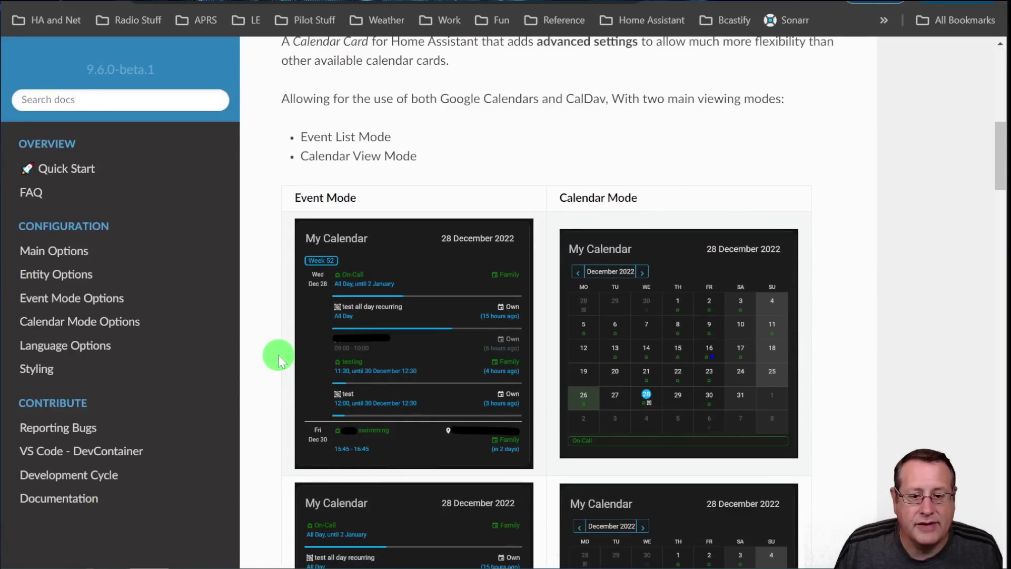
{"action": "scroll", "coordinate": [301, 356], "scroll_direction": "up", "scroll_amount": 2}
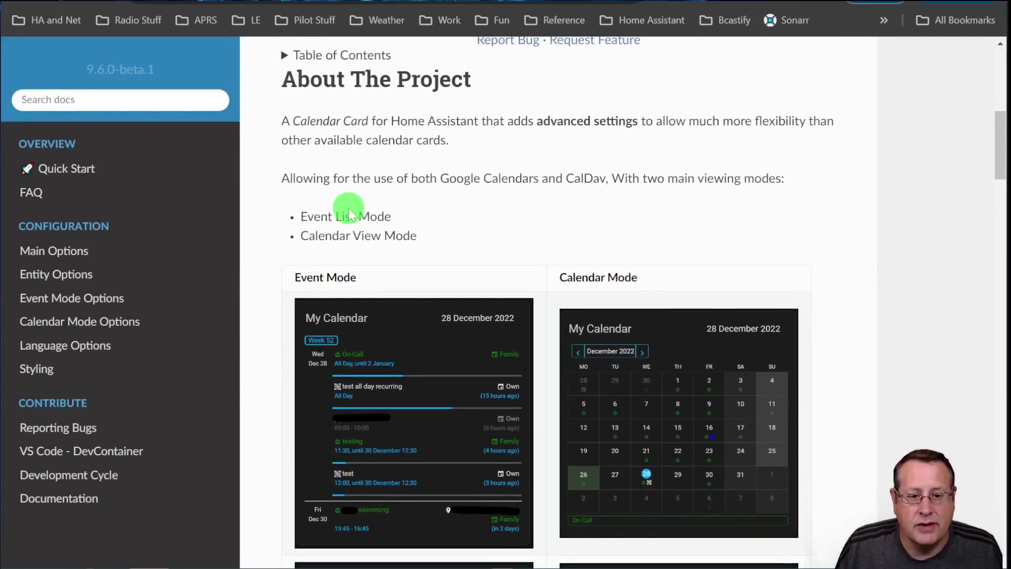
{"action": "scroll", "coordinate": [375, 312], "scroll_direction": "down", "scroll_amount": 2}
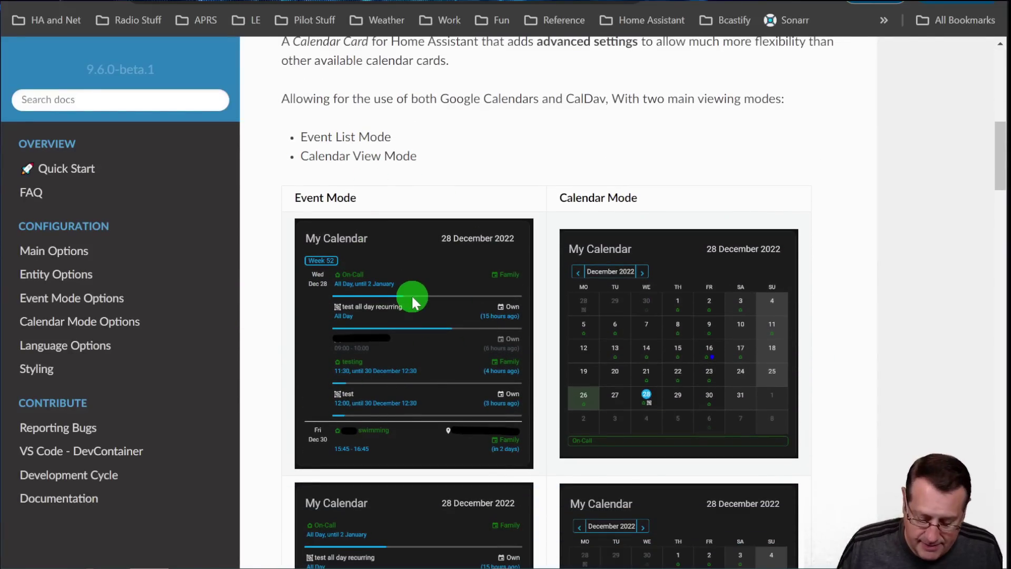
{"action": "key", "text": "ctrl+plus"}
{"action": "key", "text": "ctrl+plus"}
Read through the calendar modes, features and compatibility, then return to the HACS page
{"action": "scroll", "coordinate": [597, 356], "scroll_direction": "down", "scroll_amount": 3}
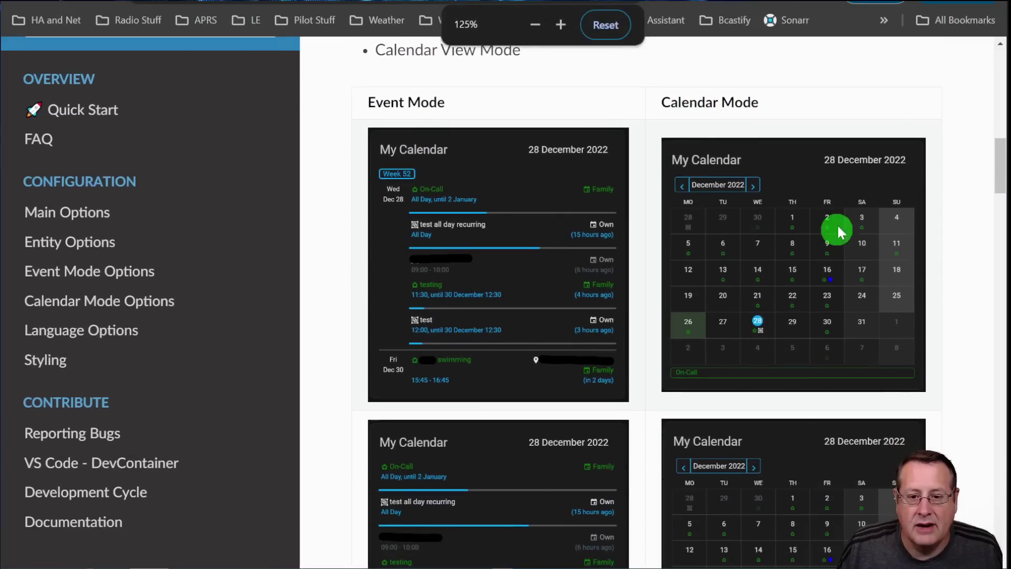
{"action": "scroll", "coordinate": [764, 268], "scroll_direction": "down", "scroll_amount": 3}
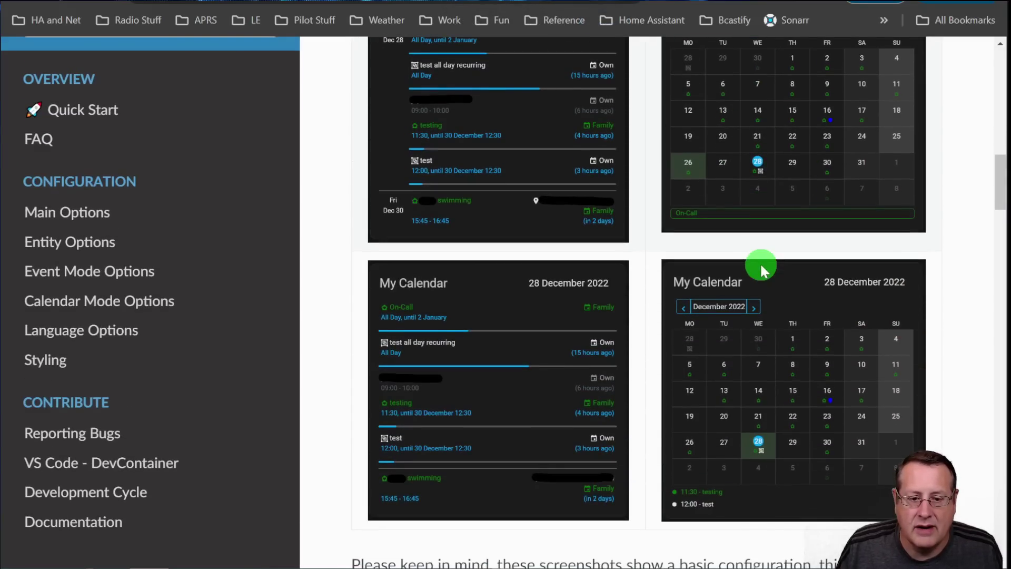
{"action": "scroll", "coordinate": [443, 375], "scroll_direction": "down", "scroll_amount": 10}
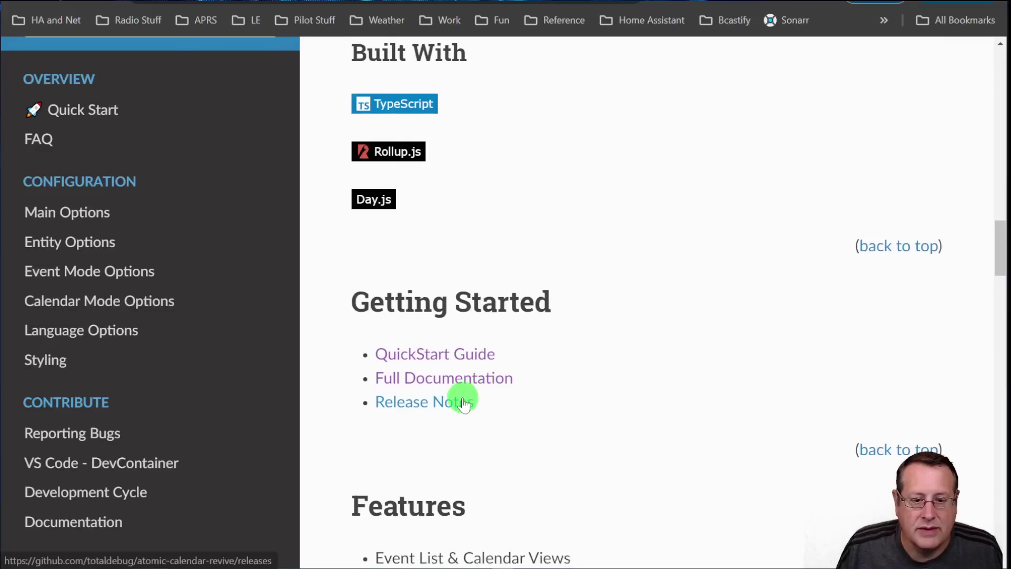
{"action": "scroll", "coordinate": [459, 393], "scroll_direction": "down", "scroll_amount": 7}
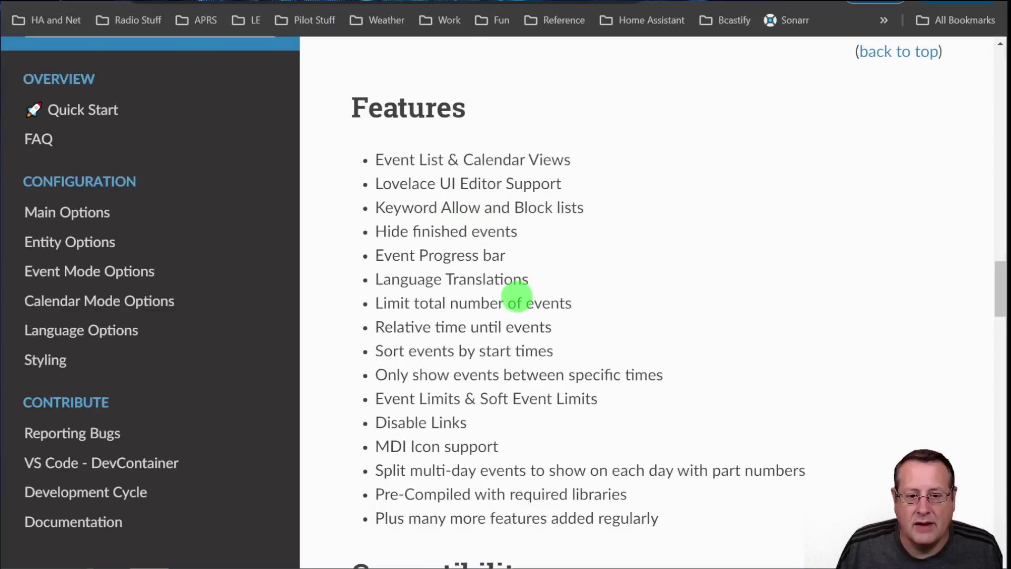
{"action": "scroll", "coordinate": [517, 296], "scroll_direction": "up", "scroll_amount": 10}
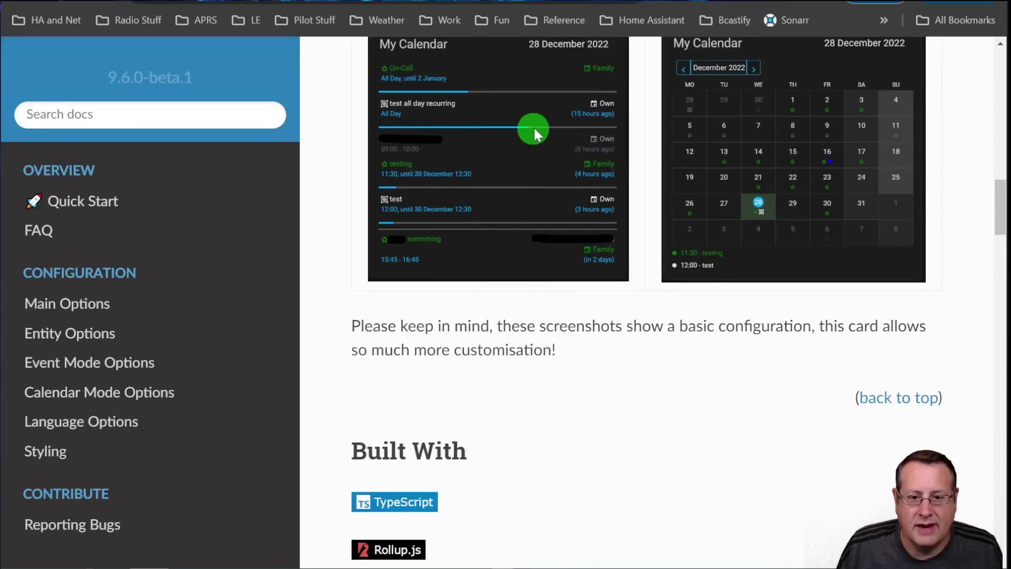
{"action": "scroll", "coordinate": [587, 435], "scroll_direction": "down", "scroll_amount": 15}
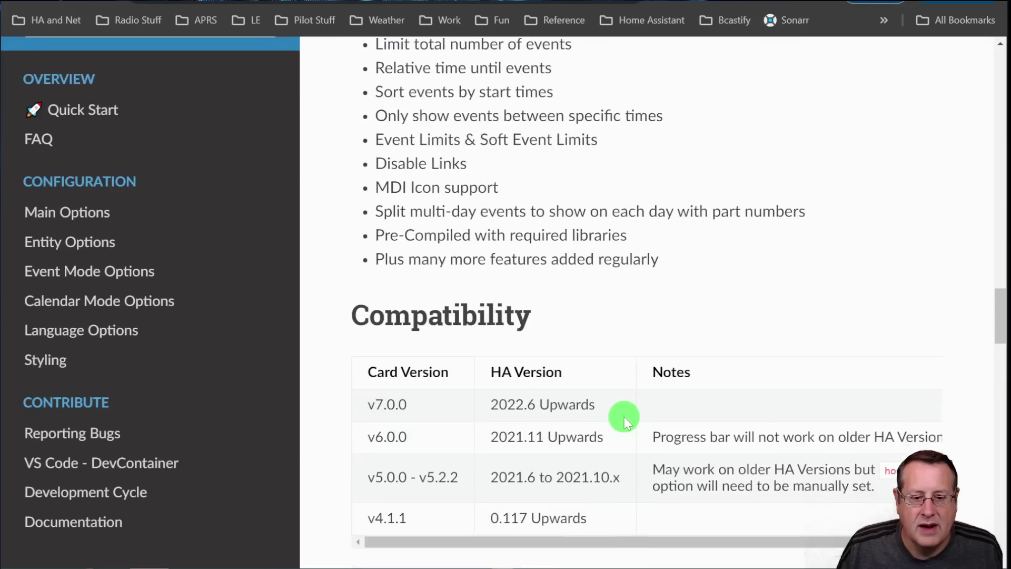
{"action": "scroll", "coordinate": [606, 427], "scroll_direction": "up", "scroll_amount": 12}
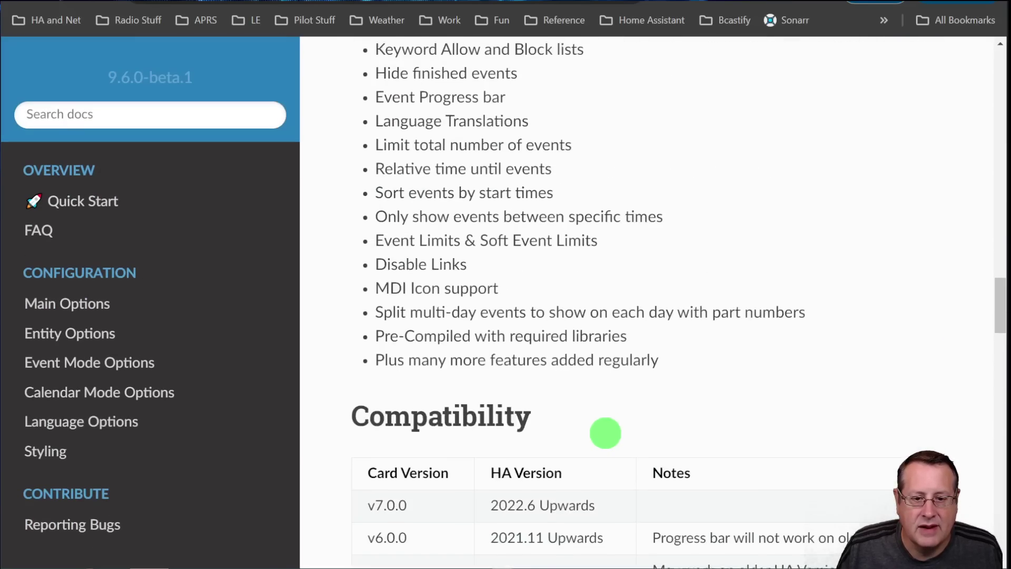
{"action": "scroll", "coordinate": [606, 435], "scroll_direction": "up", "scroll_amount": 6}
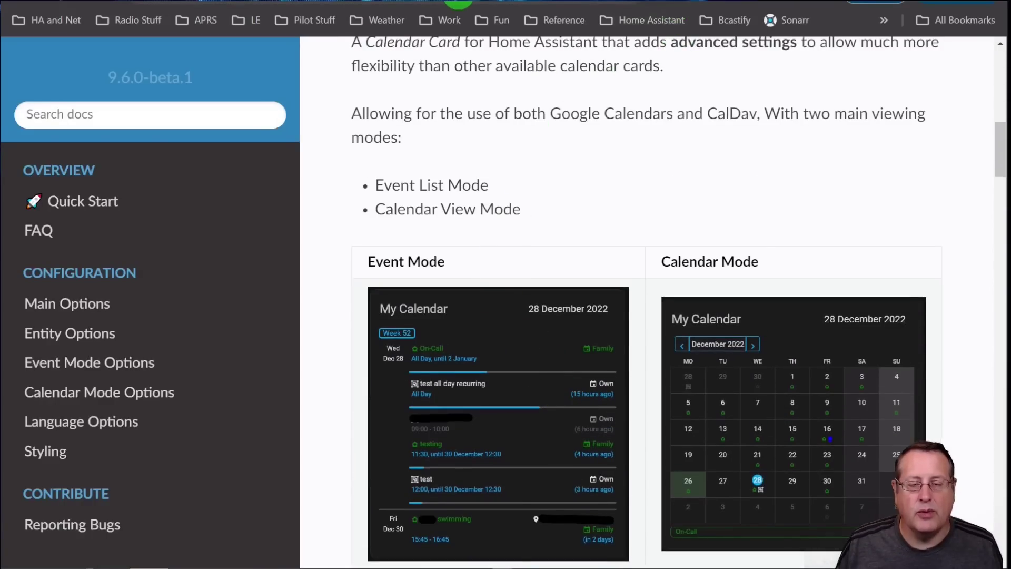
{"action": "scroll", "coordinate": [605, 411], "scroll_direction": "down", "scroll_amount": 5}
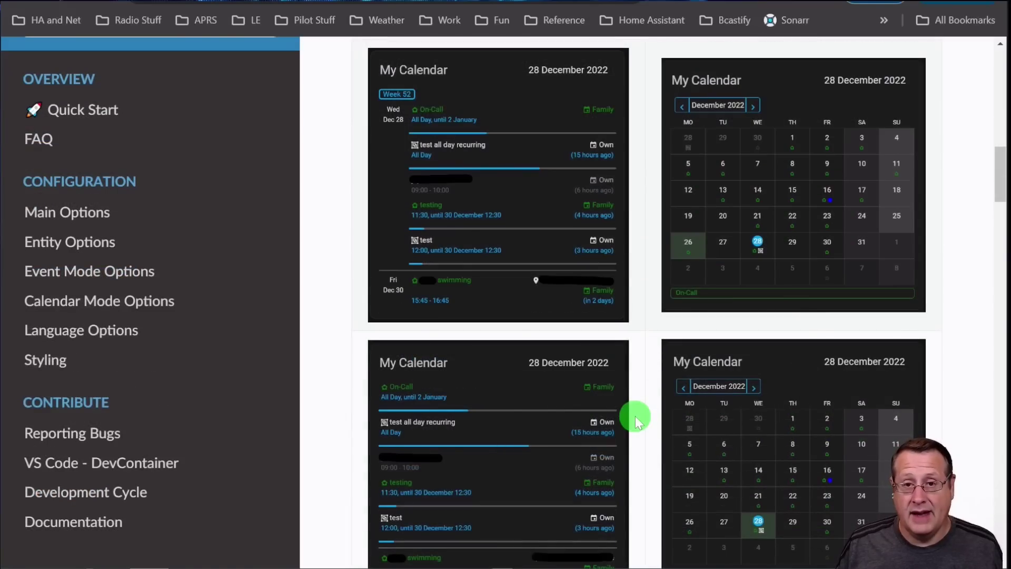
{"action": "scroll", "coordinate": [645, 437], "scroll_direction": "down", "scroll_amount": 2}
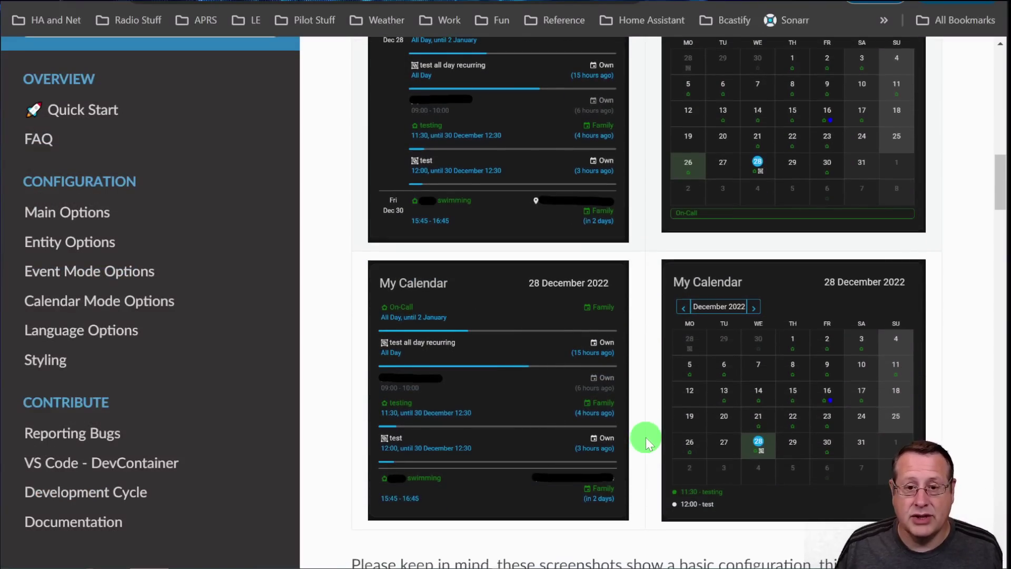
{"action": "scroll", "coordinate": [646, 437], "scroll_direction": "up", "scroll_amount": 2}
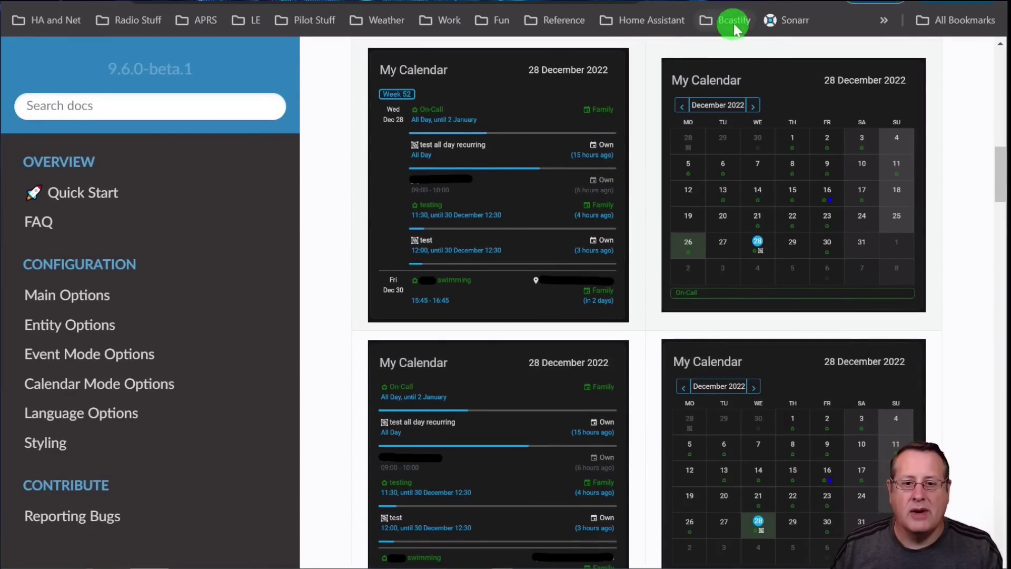
{"action": "left_click", "coordinate": [421, 2]}
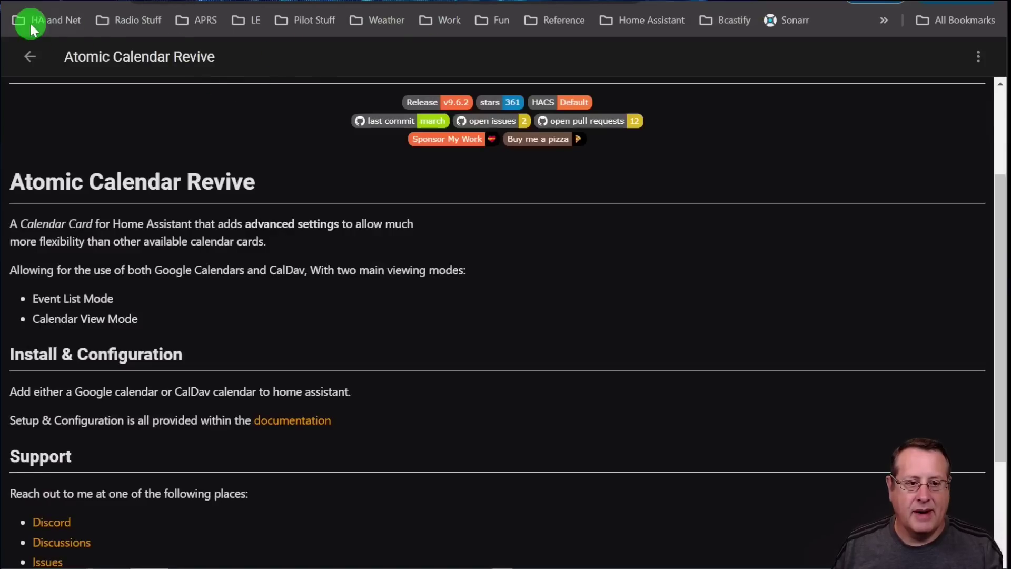
Open Weather Card from the Frontend list, scroll its page, then go back to the list
{"action": "left_click", "coordinate": [27, 57]}
{"action": "scroll", "coordinate": [287, 311], "scroll_direction": "down", "scroll_amount": 3}
{"action": "scroll", "coordinate": [282, 294], "scroll_direction": "up", "scroll_amount": 2}
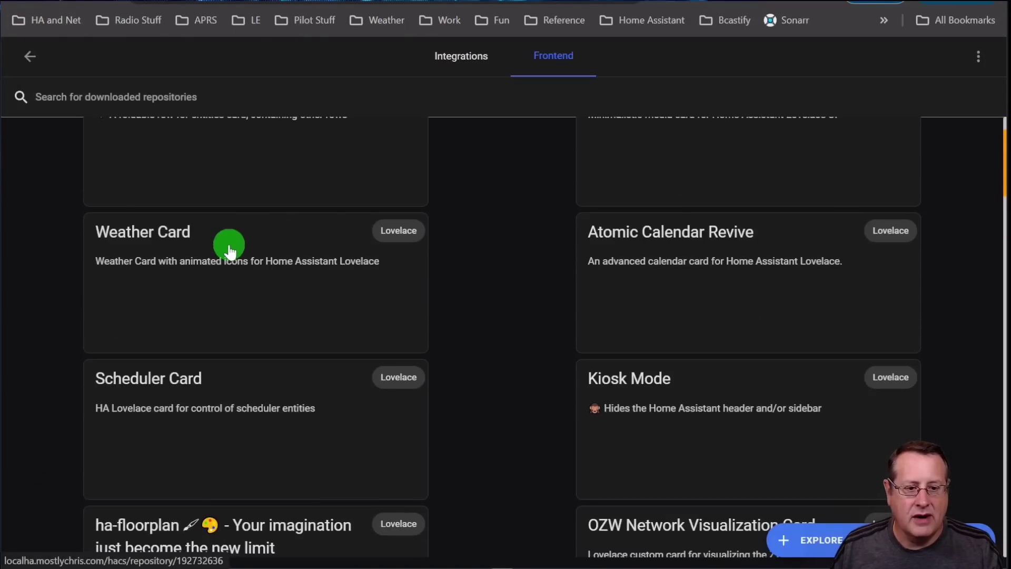
{"action": "left_click", "coordinate": [231, 243]}
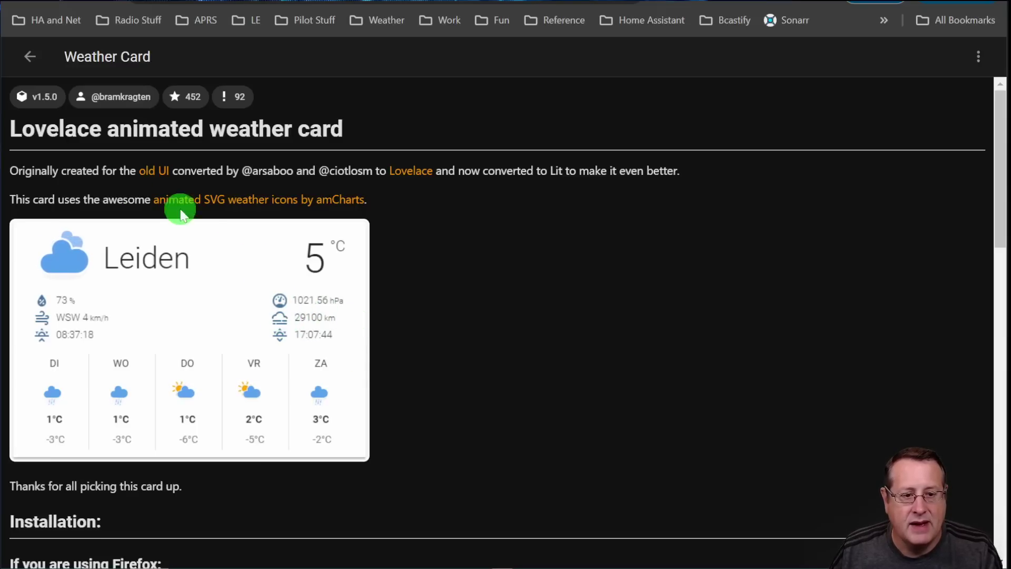
{"action": "scroll", "coordinate": [211, 406], "scroll_direction": "down", "scroll_amount": 1}
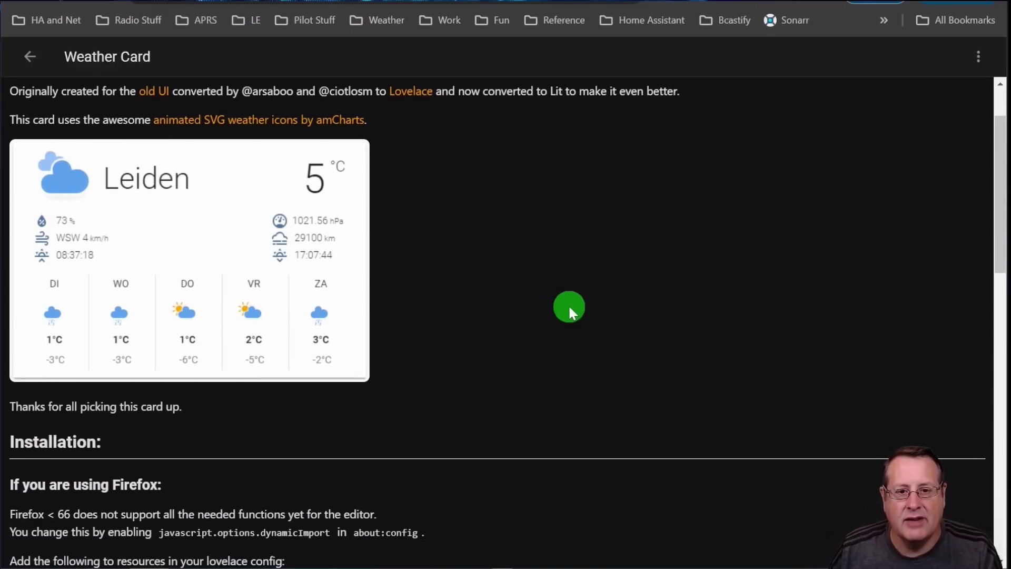
{"action": "scroll", "coordinate": [564, 279], "scroll_direction": "down", "scroll_amount": 3}
{"action": "scroll", "coordinate": [632, 301], "scroll_direction": "up", "scroll_amount": 4}
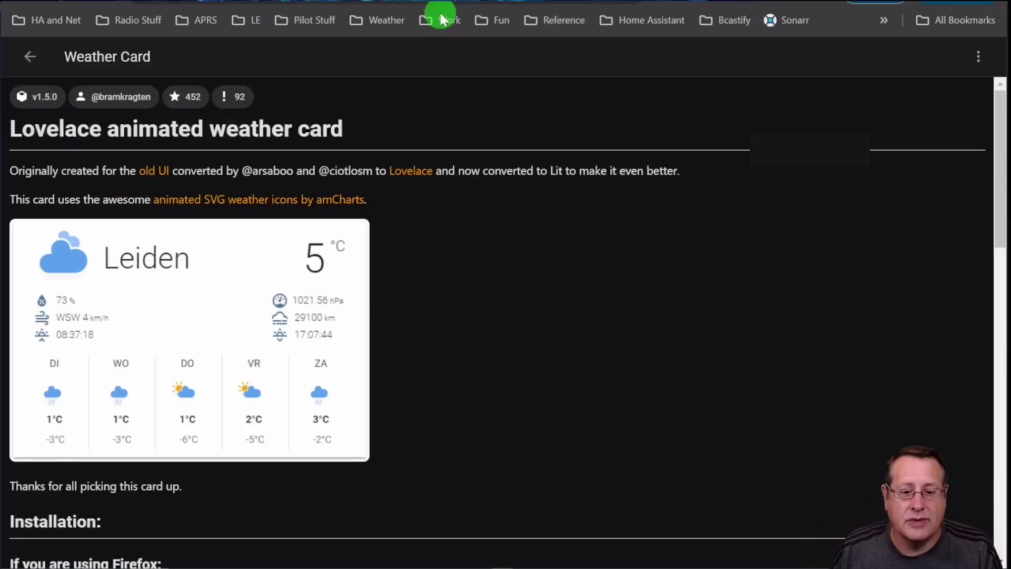
{"action": "left_click", "coordinate": [23, 58]}
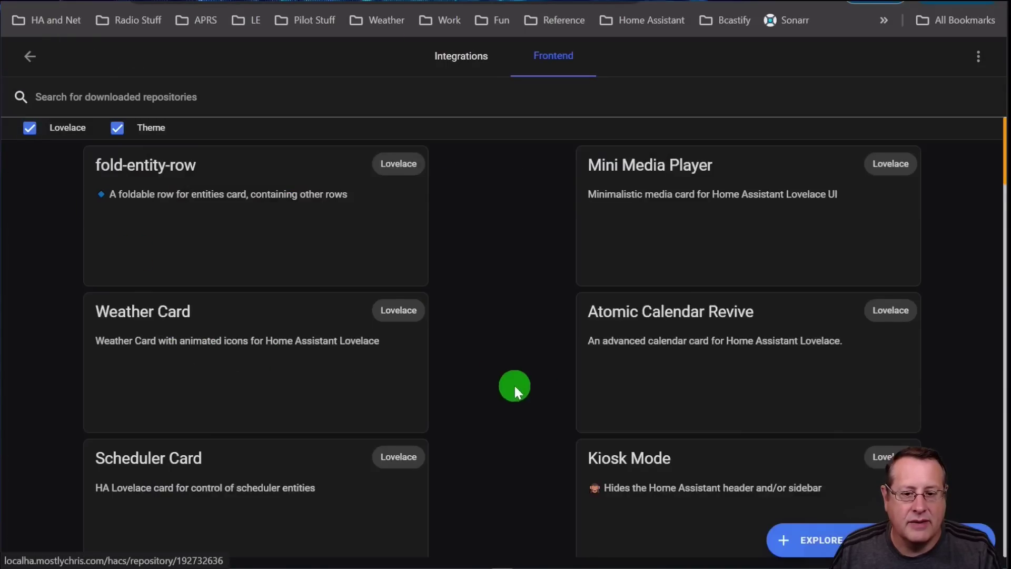
Scroll down the HACS Frontend list and open the Mushroom repository
{"action": "scroll", "coordinate": [514, 390], "scroll_direction": "down", "scroll_amount": 5}
{"action": "scroll", "coordinate": [515, 411], "scroll_direction": "down", "scroll_amount": 10}
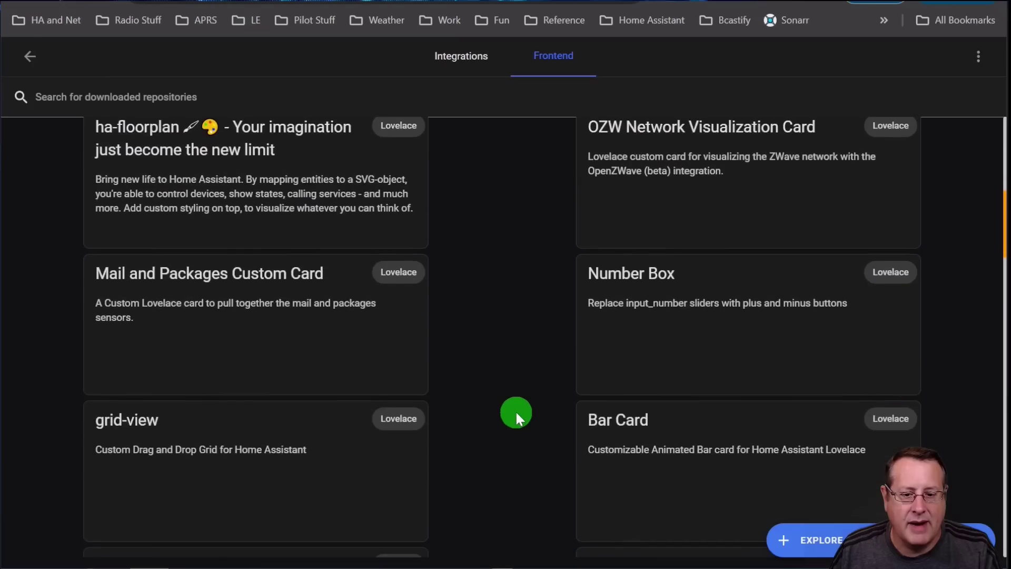
{"action": "scroll", "coordinate": [515, 411], "scroll_direction": "down", "scroll_amount": 10}
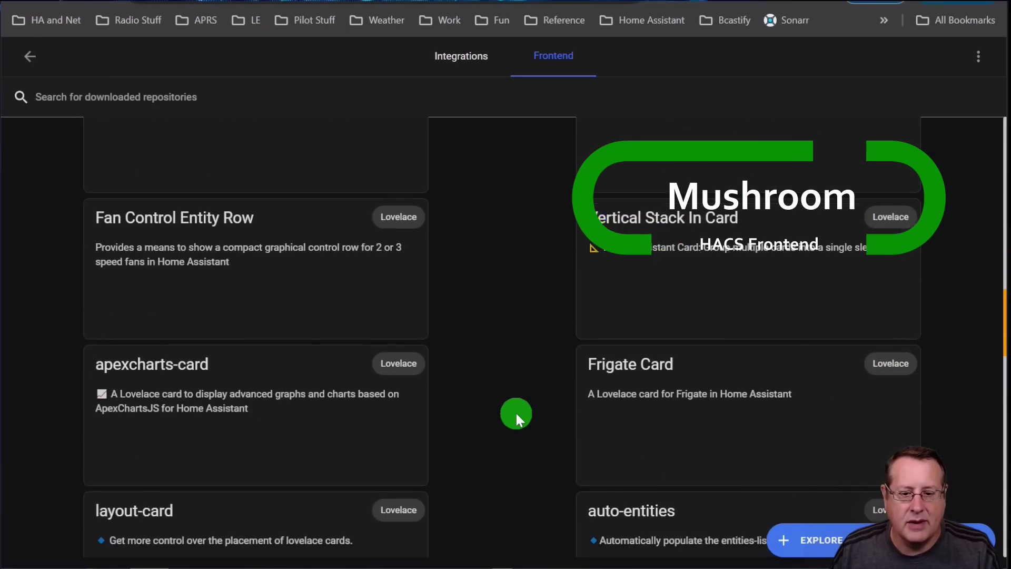
{"action": "scroll", "coordinate": [516, 413], "scroll_direction": "down", "scroll_amount": 8}
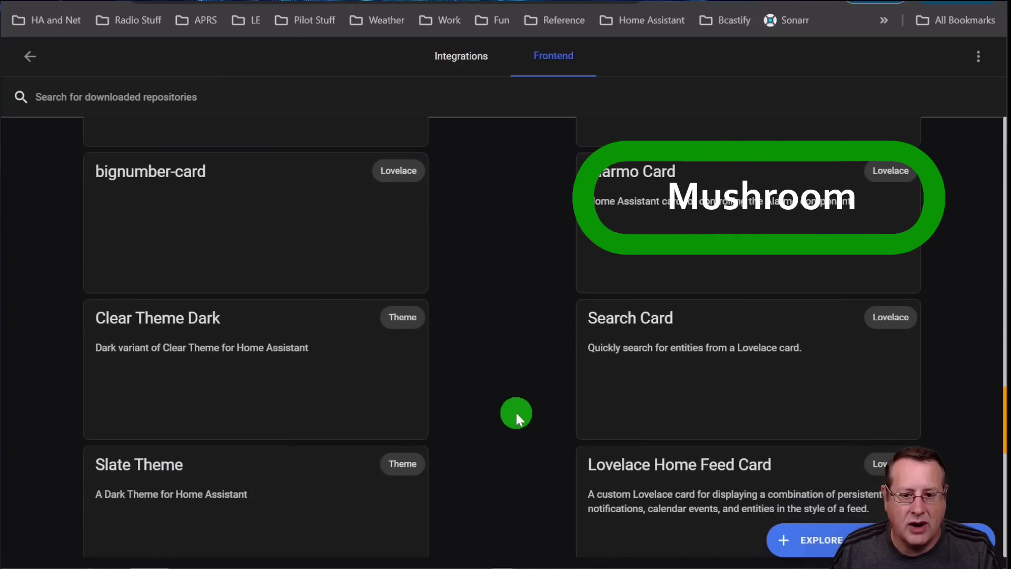
{"action": "scroll", "coordinate": [516, 411], "scroll_direction": "down", "scroll_amount": 3}
{"action": "left_click", "coordinate": [233, 328]}
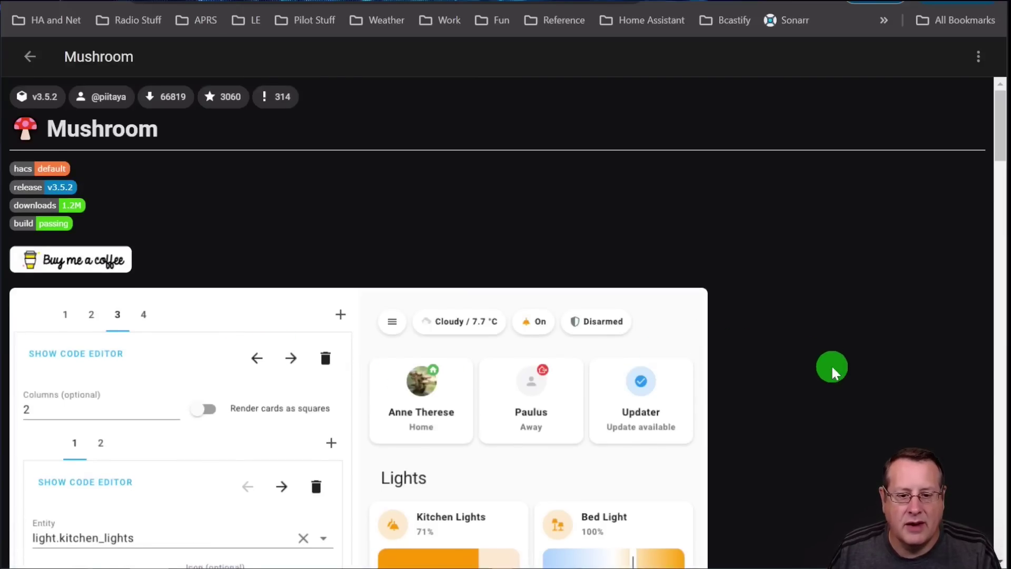
Scroll through the Mushroom README's features and list of cards
{"action": "scroll", "coordinate": [840, 316], "scroll_direction": "down", "scroll_amount": 2}
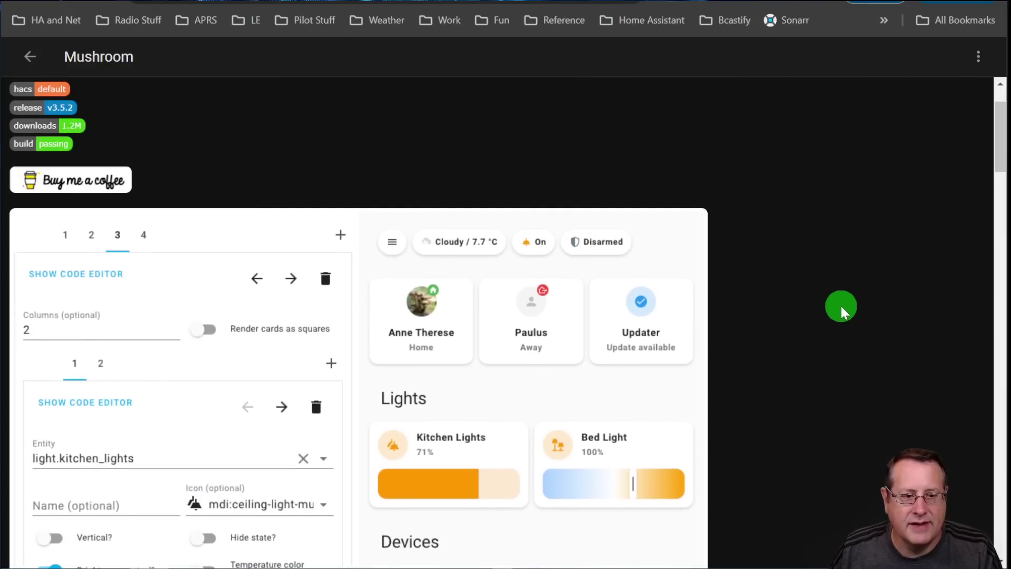
{"action": "scroll", "coordinate": [388, 151], "scroll_direction": "up", "scroll_amount": 2}
{"action": "scroll", "coordinate": [793, 307], "scroll_direction": "down", "scroll_amount": 9}
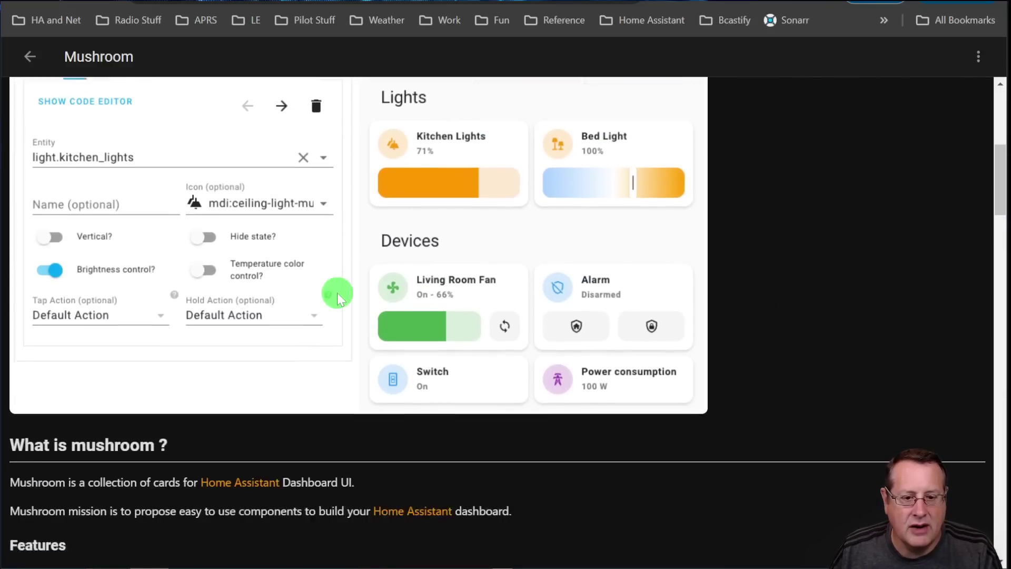
{"action": "scroll", "coordinate": [335, 294], "scroll_direction": "down", "scroll_amount": 10}
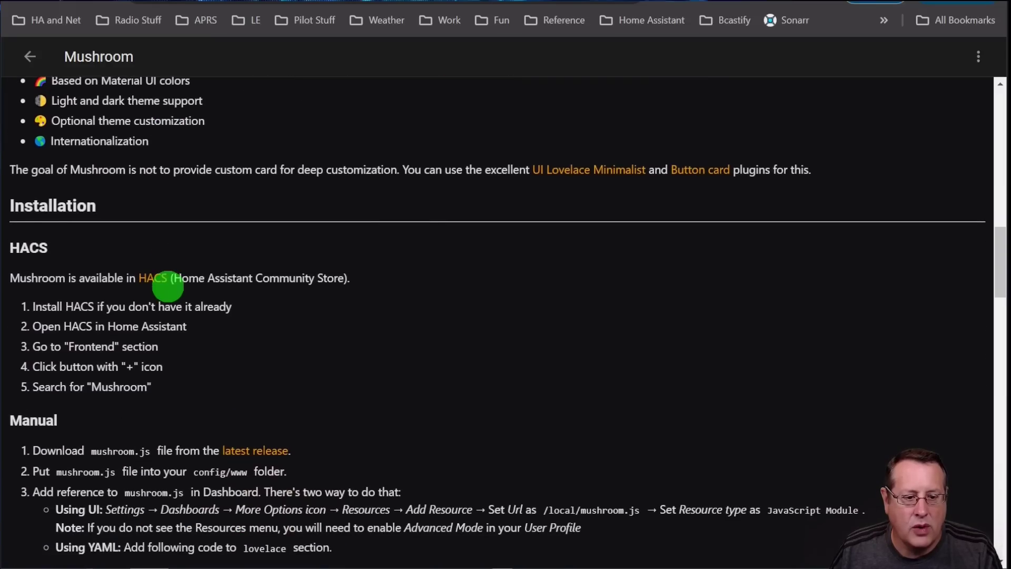
{"action": "scroll", "coordinate": [232, 294], "scroll_direction": "down", "scroll_amount": 8}
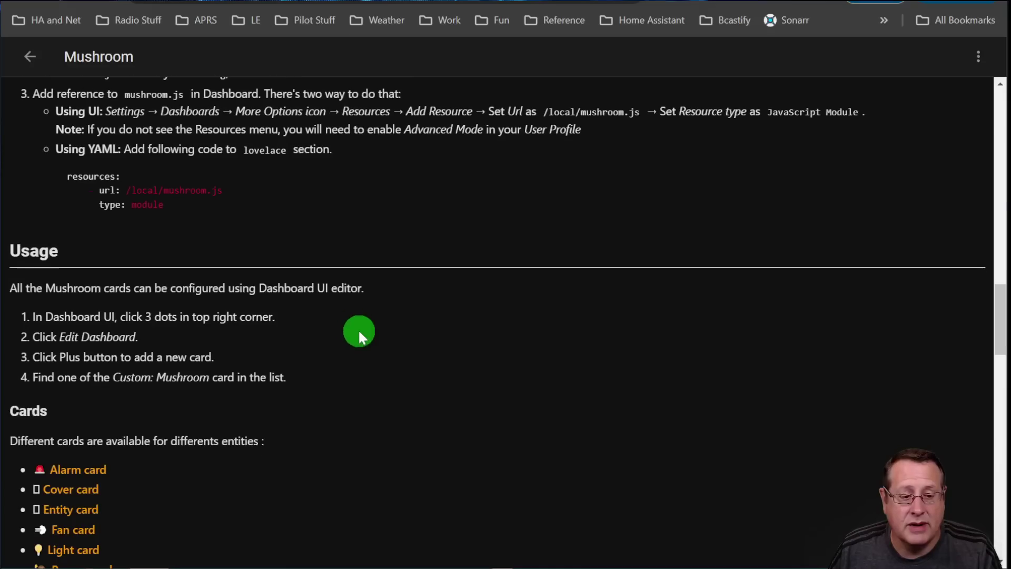
{"action": "scroll", "coordinate": [361, 334], "scroll_direction": "up", "scroll_amount": 15}
{"action": "scroll", "coordinate": [339, 334], "scroll_direction": "down", "scroll_amount": 5}
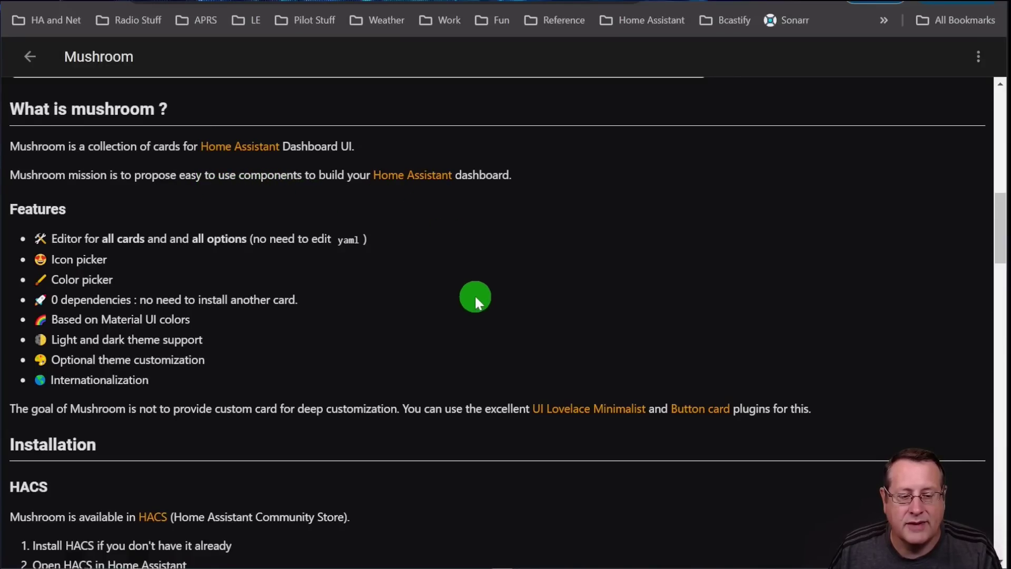
{"action": "scroll", "coordinate": [475, 295], "scroll_direction": "down", "scroll_amount": 15}
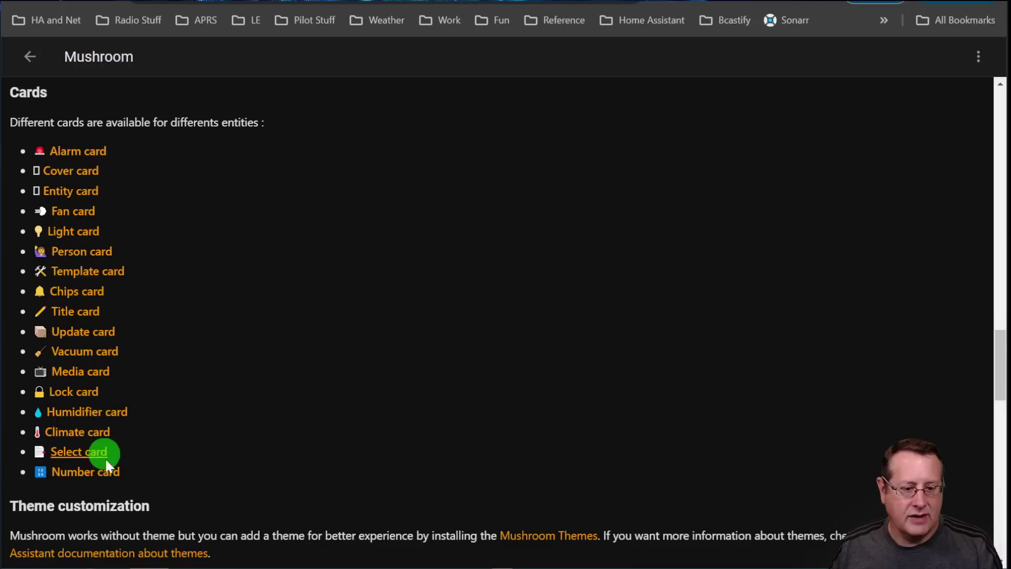
{"action": "scroll", "coordinate": [330, 337], "scroll_direction": "down", "scroll_amount": 3}
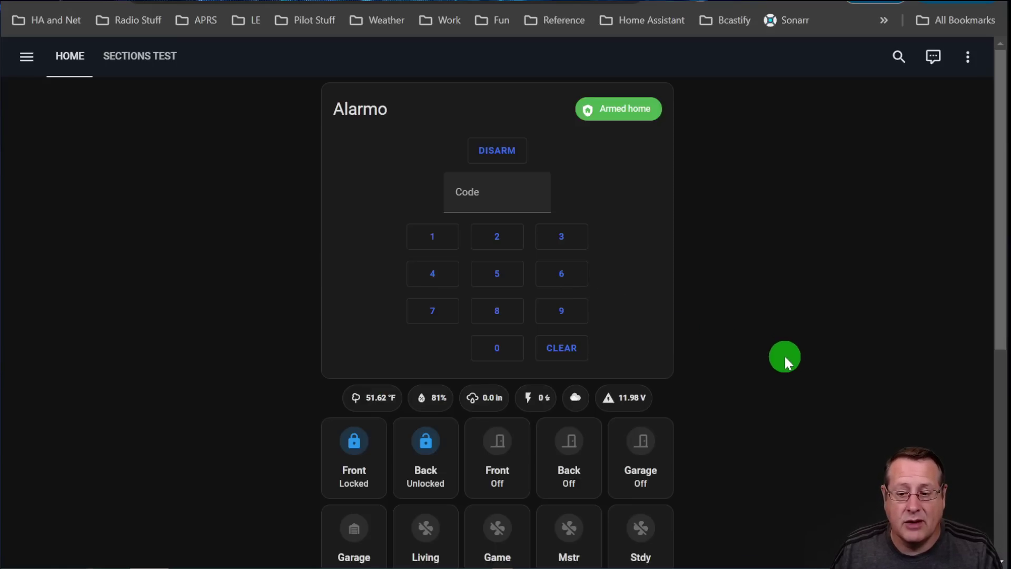
{"action": "scroll", "coordinate": [311, 136], "scroll_direction": "down", "scroll_amount": 5}
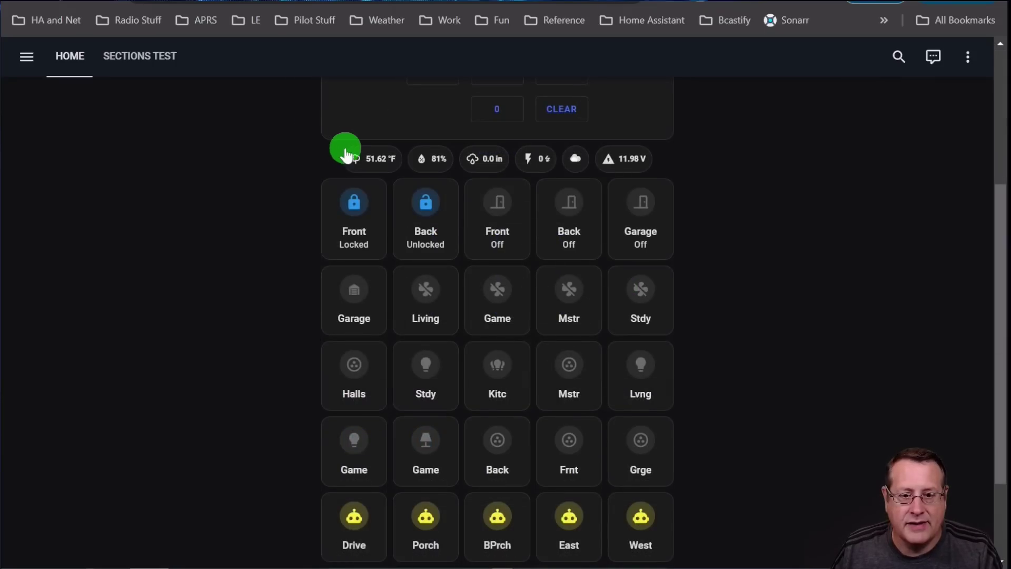
{"action": "scroll", "coordinate": [337, 211], "scroll_direction": "down", "scroll_amount": 2}
{"action": "scroll", "coordinate": [342, 158], "scroll_direction": "up", "scroll_amount": 3}
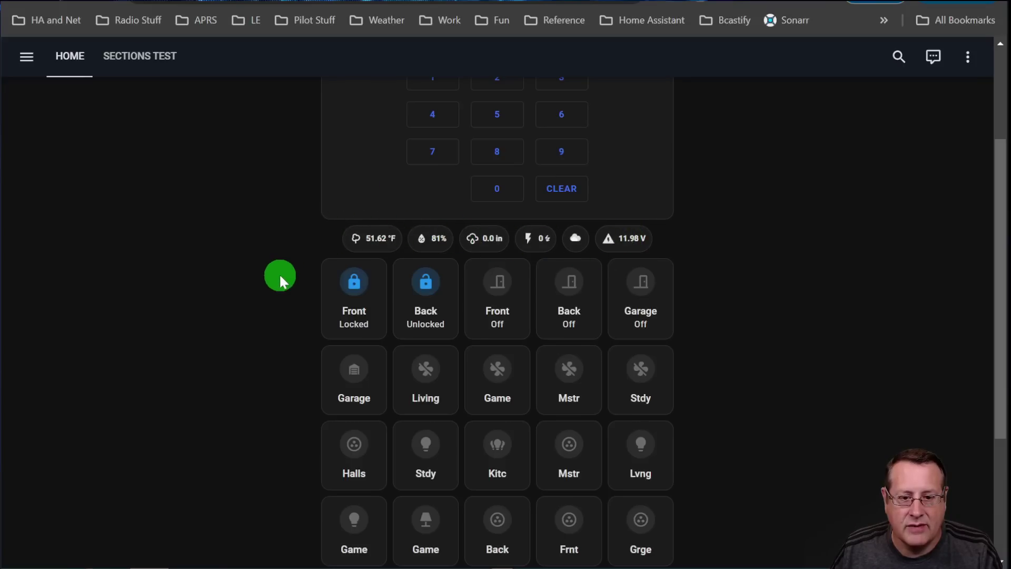
{"action": "scroll", "coordinate": [280, 258], "scroll_direction": "down", "scroll_amount": 3}
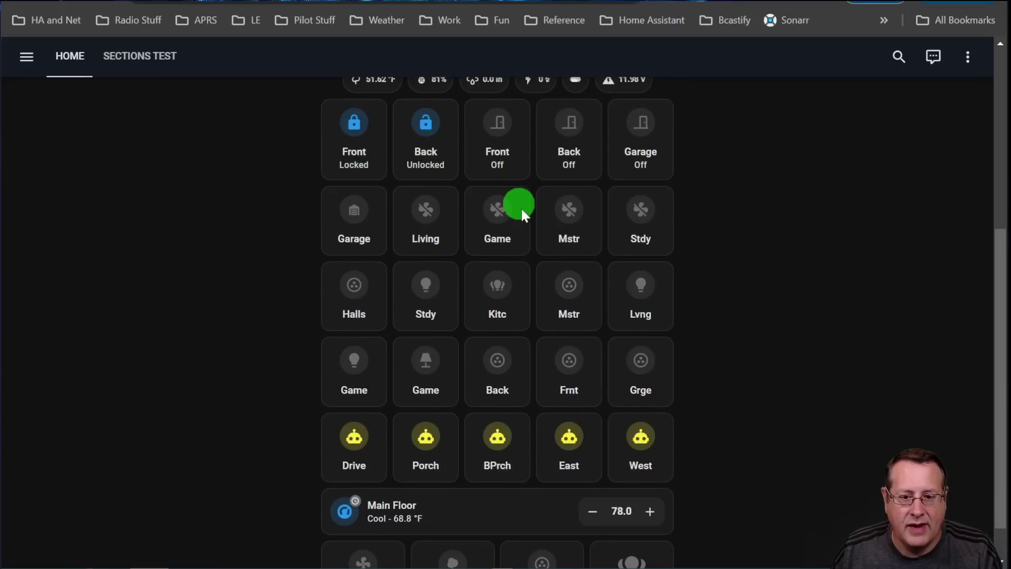
{"action": "scroll", "coordinate": [487, 339], "scroll_direction": "down", "scroll_amount": 1}
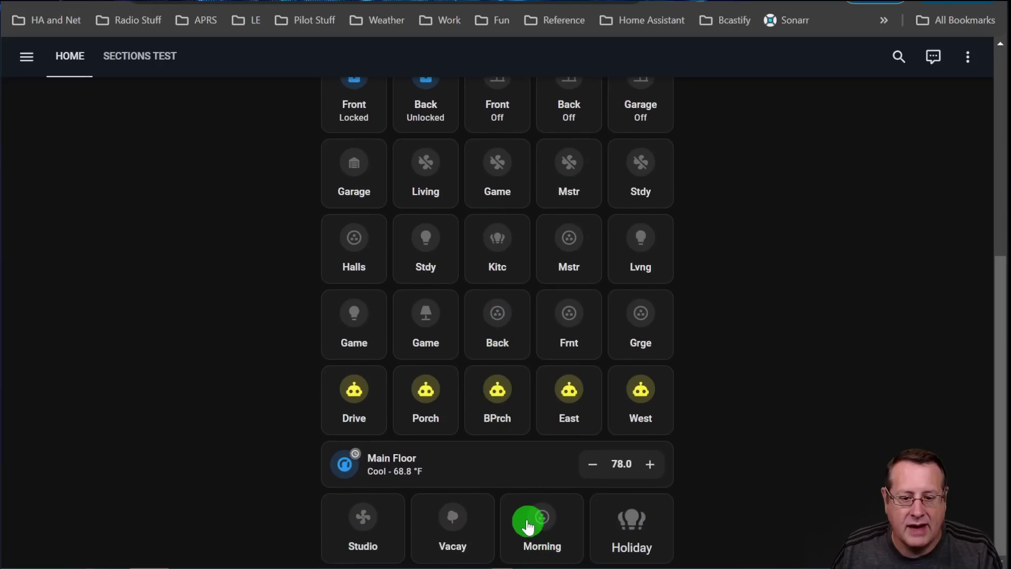
{"action": "scroll", "coordinate": [524, 508], "scroll_direction": "up", "scroll_amount": 6}
{"action": "scroll", "coordinate": [437, 416], "scroll_direction": "down", "scroll_amount": 5}
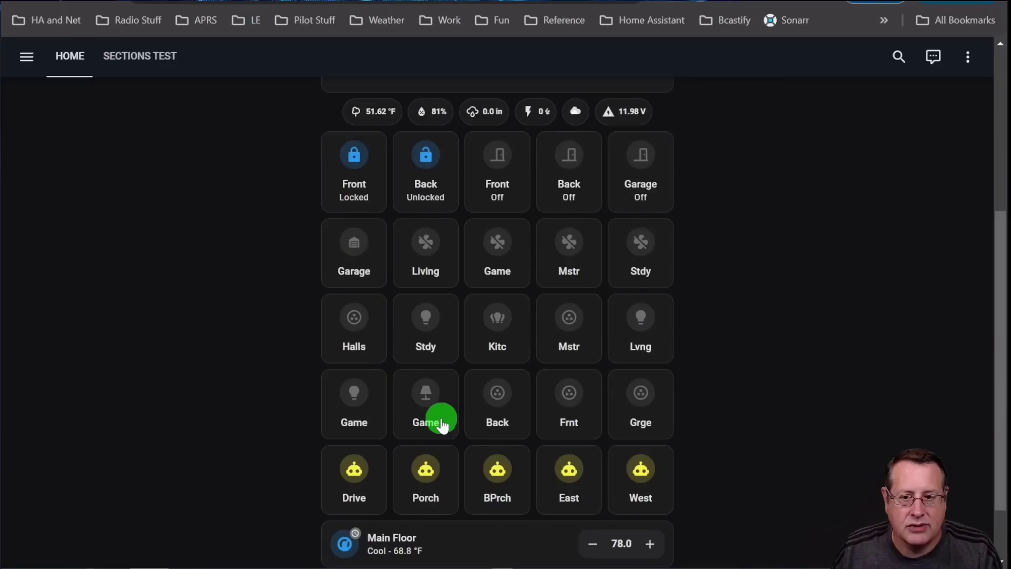
{"action": "scroll", "coordinate": [445, 423], "scroll_direction": "up", "scroll_amount": 5}
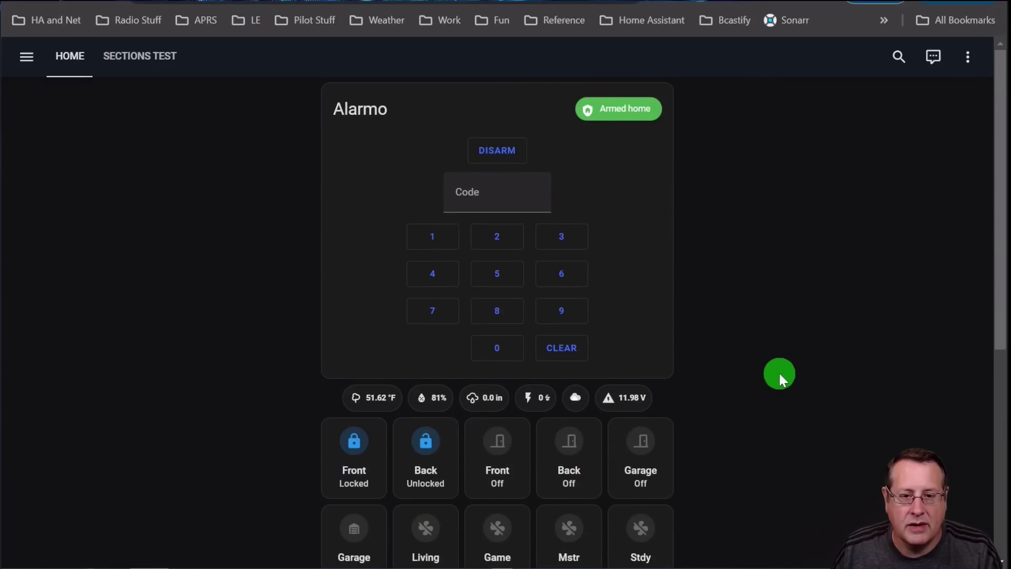